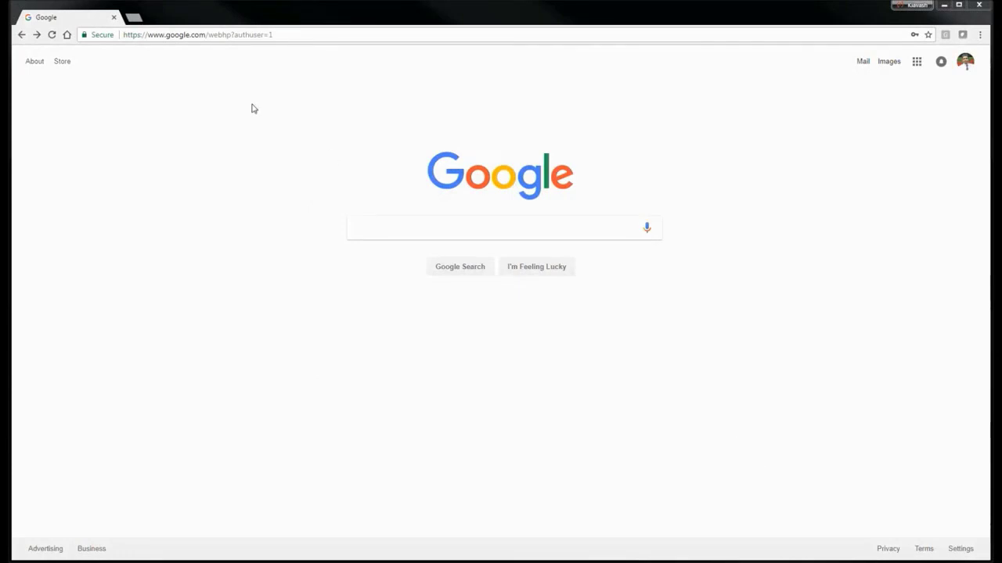
Go to the e-Builder member login page at app.e-builder.net
left_click(208, 36)
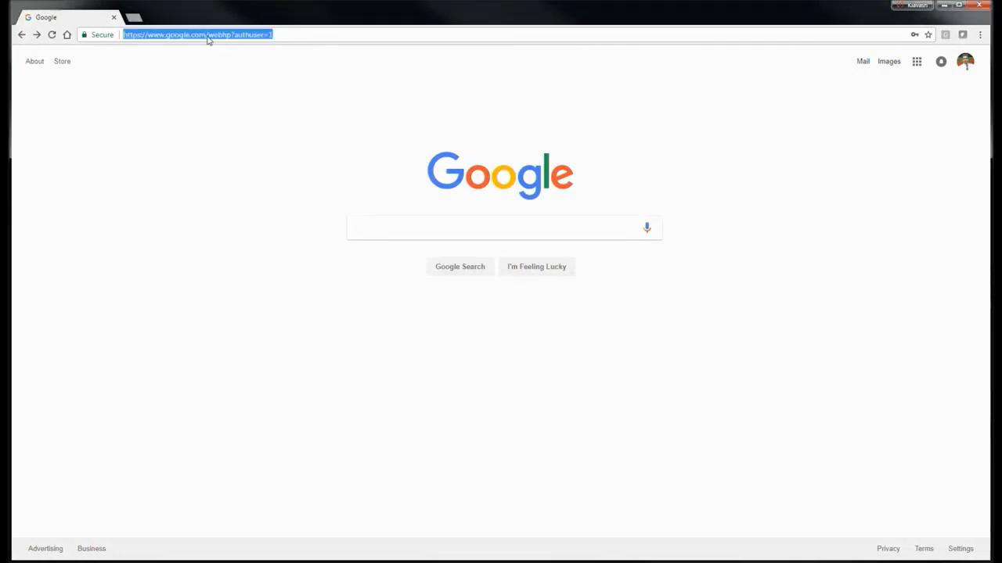
type("app.")
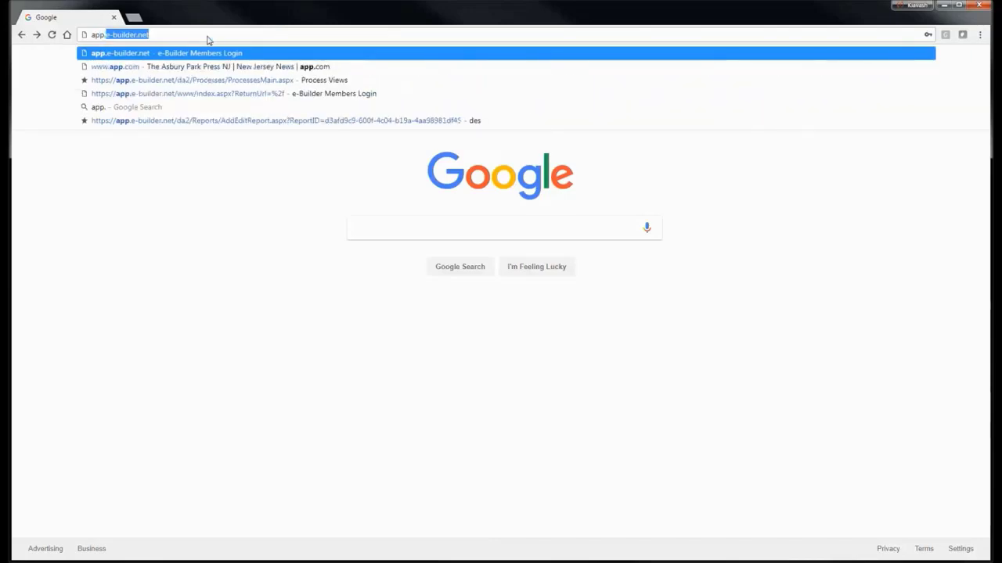
type("e-builder.net")
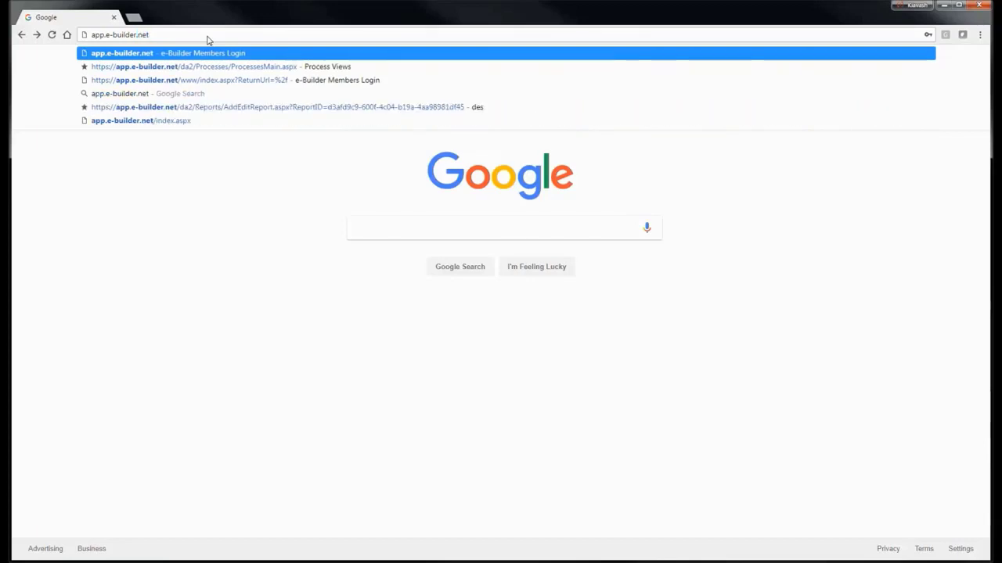
key("Return")
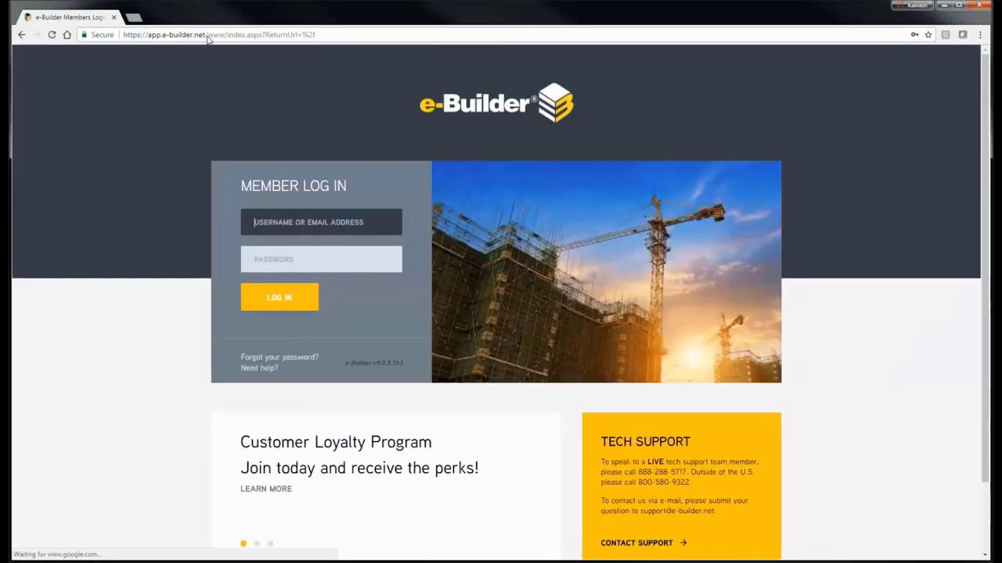
Log in to e-Builder by replacing the prefilled credentials with the account's username and password
left_click_drag(307, 220, 248, 219)
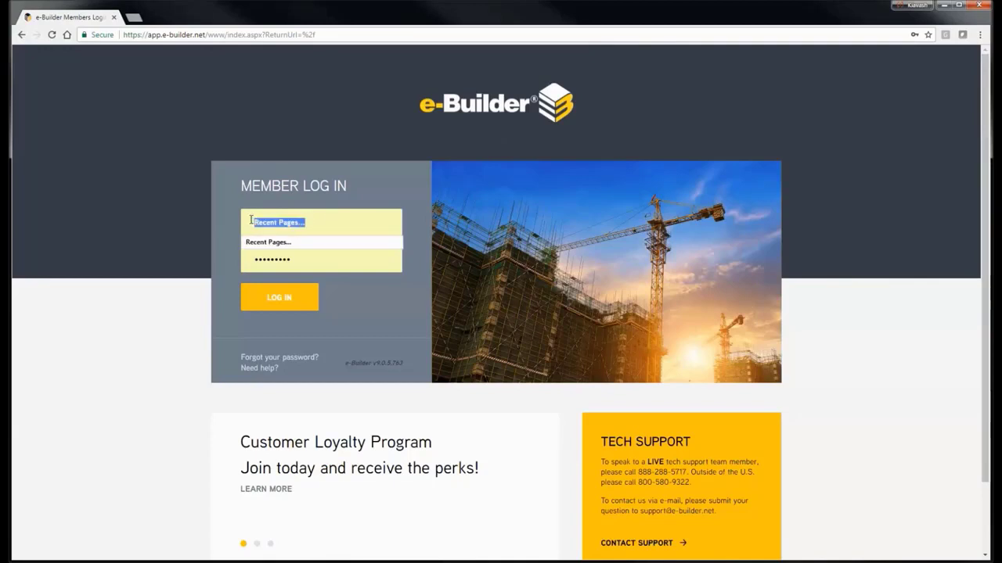
type("u")
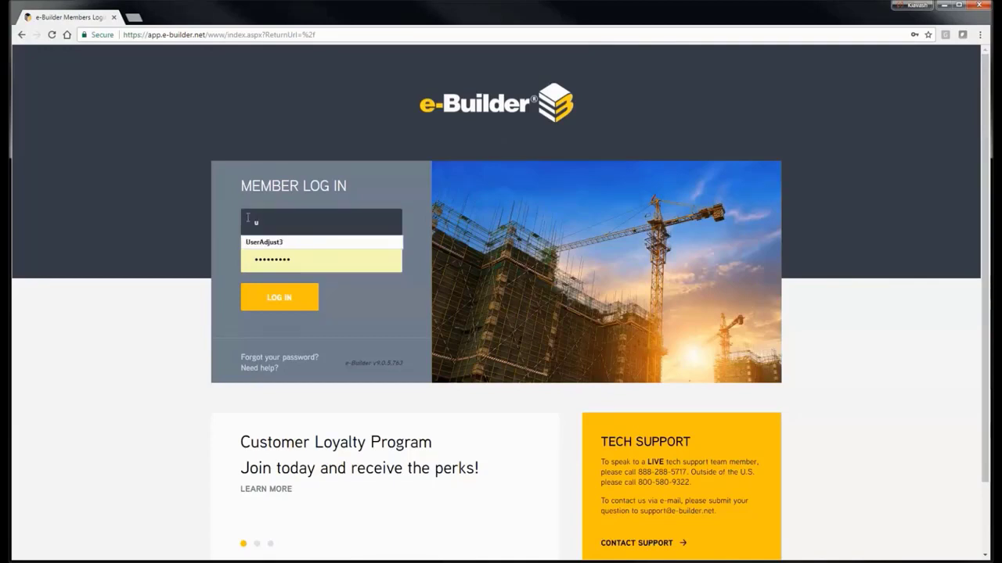
left_click(271, 242)
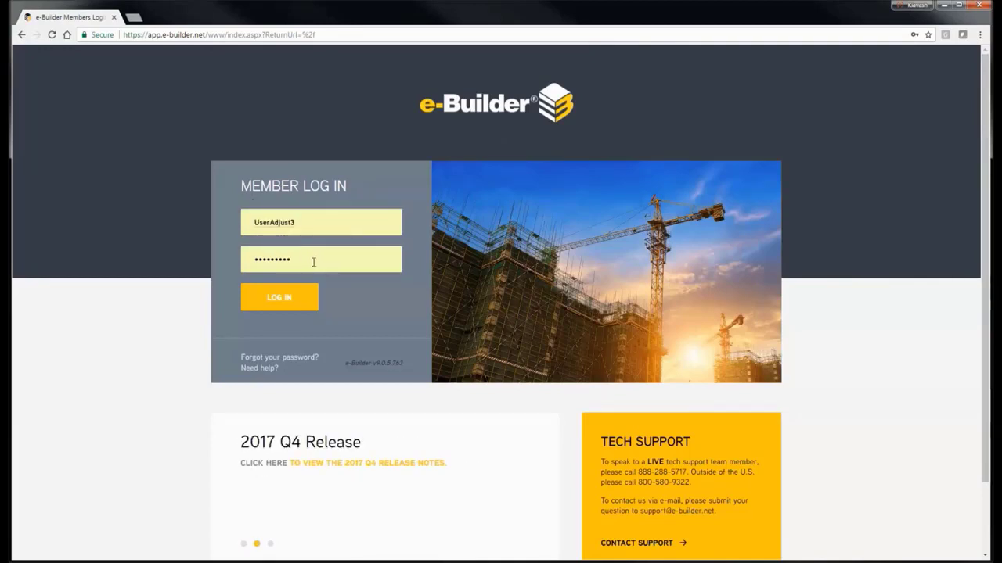
left_click_drag(313, 259, 248, 259)
key("ctrl+v")
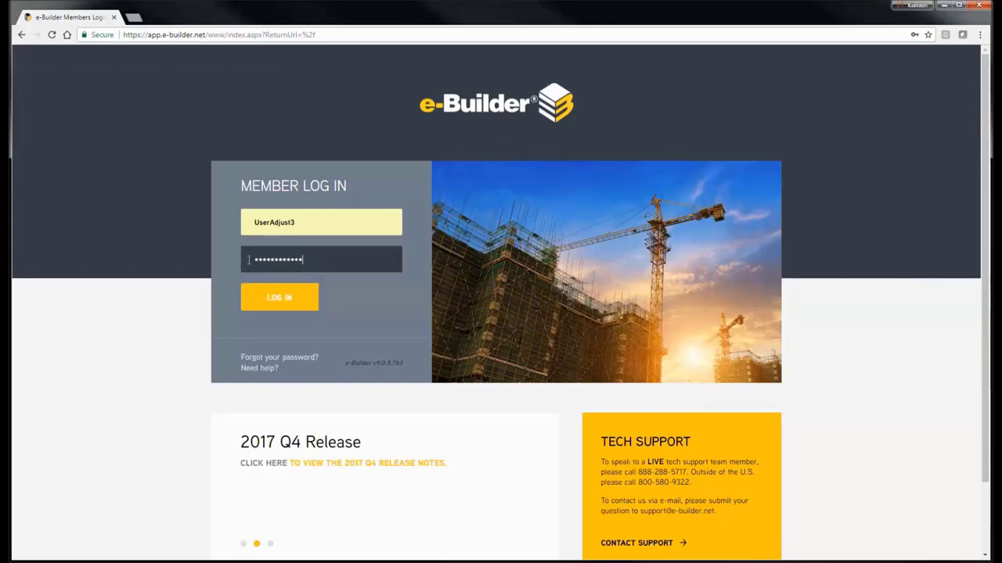
left_click(281, 297)
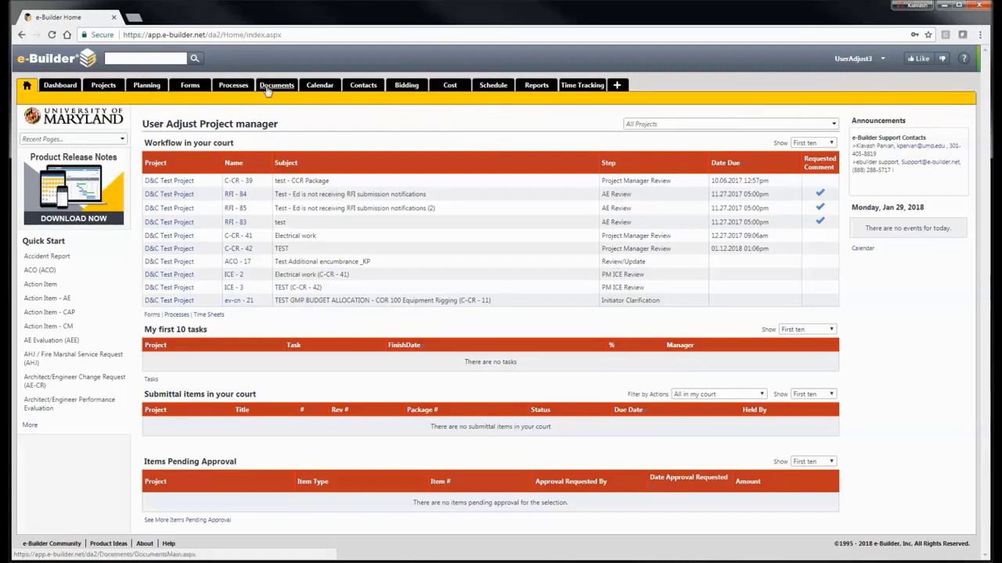
Make sure the Time Tracking module is ticked in the list of displayed modules and save the selection
left_click(618, 88)
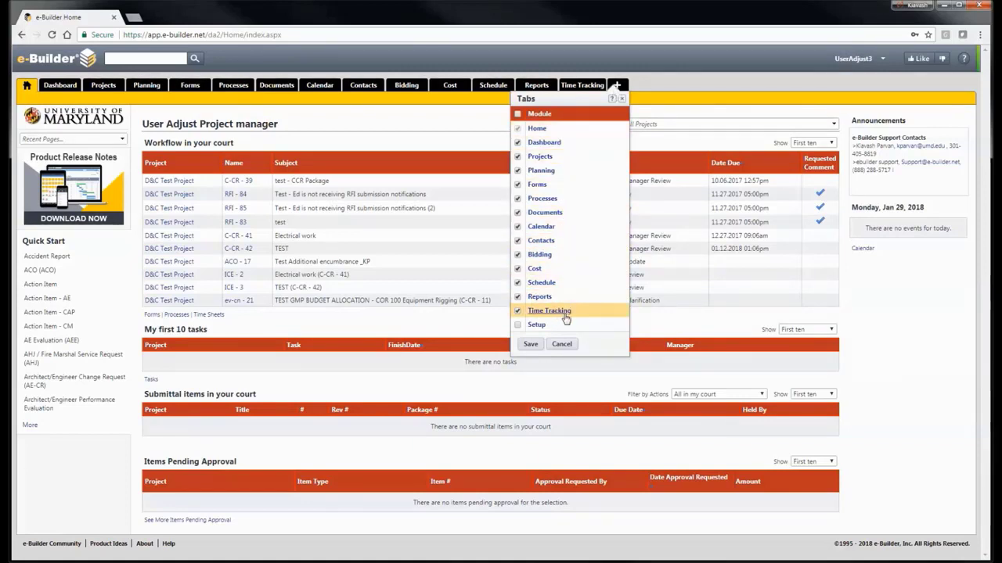
left_click(517, 311)
left_click(518, 313)
left_click(531, 345)
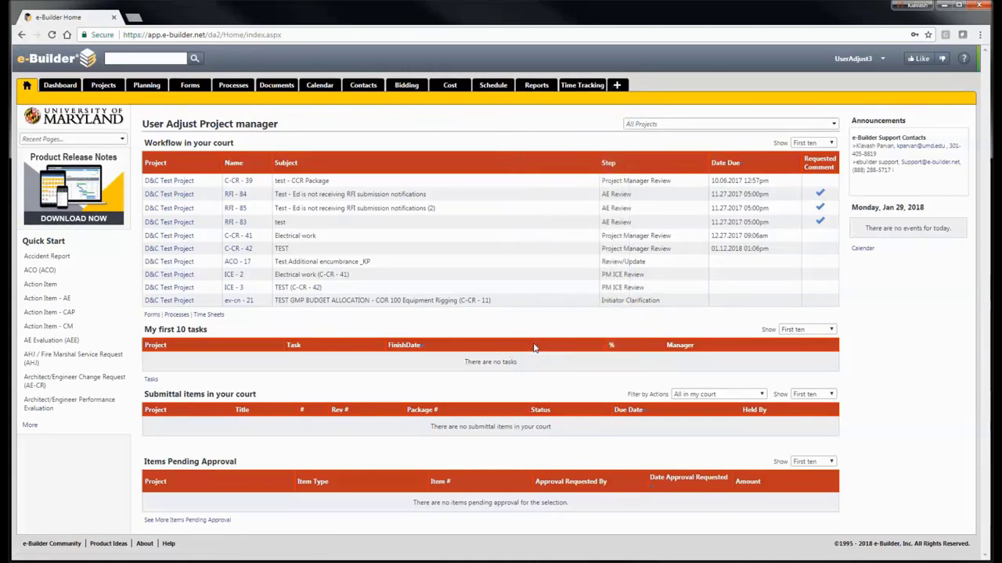
Open the Time Tracking module and look over the Time Sheets heading and the Filter section
left_click(586, 88)
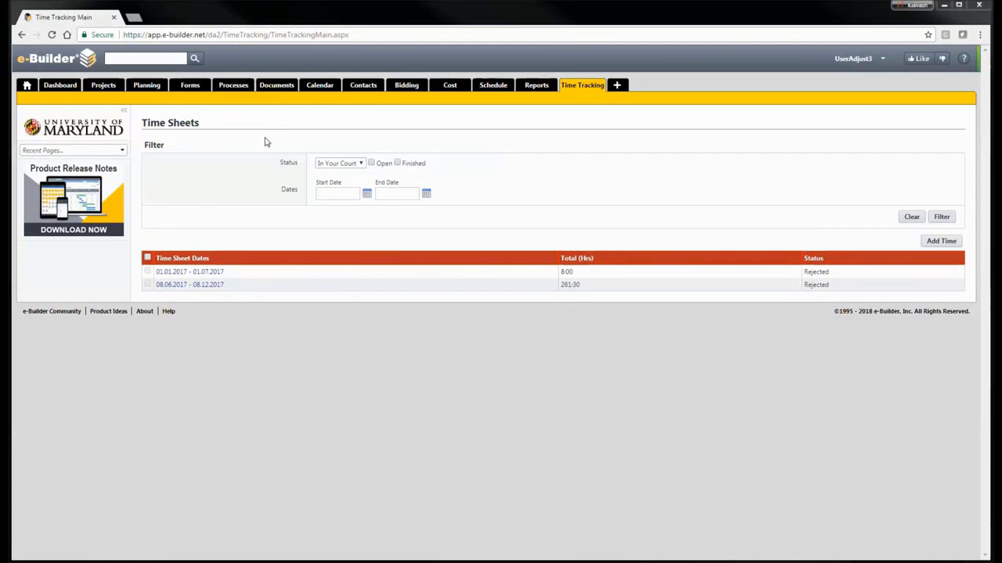
left_click_drag(205, 124, 141, 123)
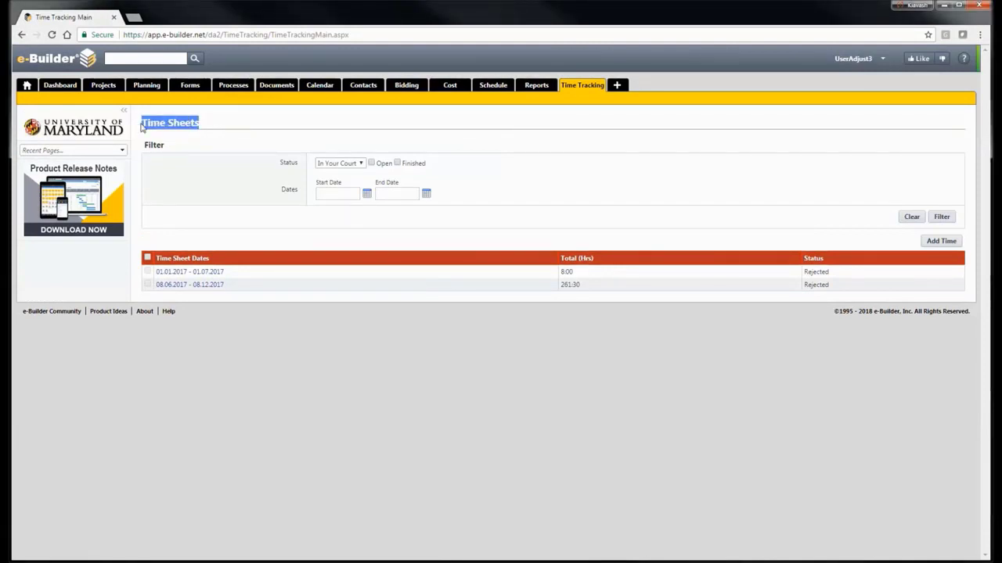
left_click(220, 144)
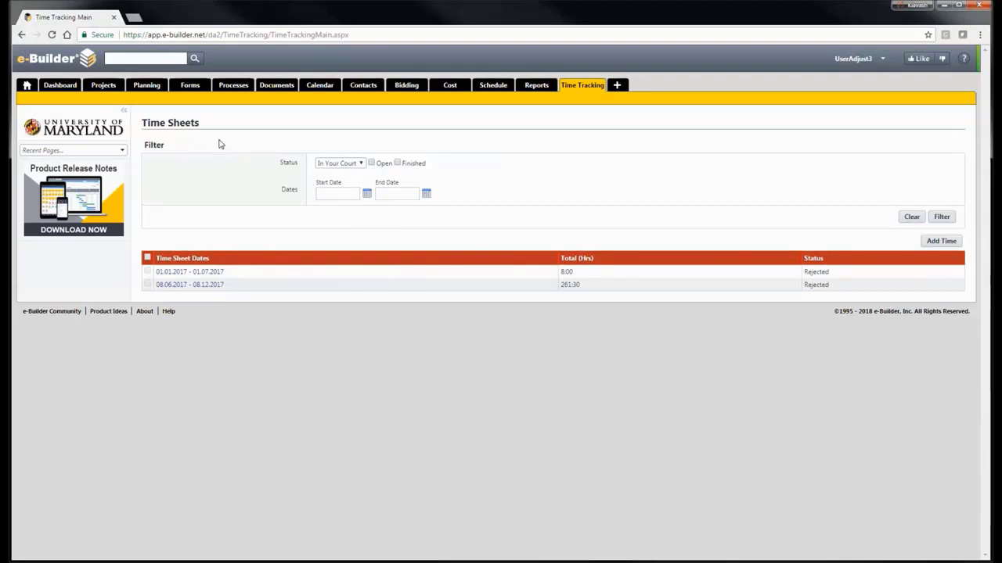
left_click_drag(164, 146, 144, 147)
left_click(198, 229)
Start a new time entry and check its week of 28 January - 3 February 2018
left_click(942, 242)
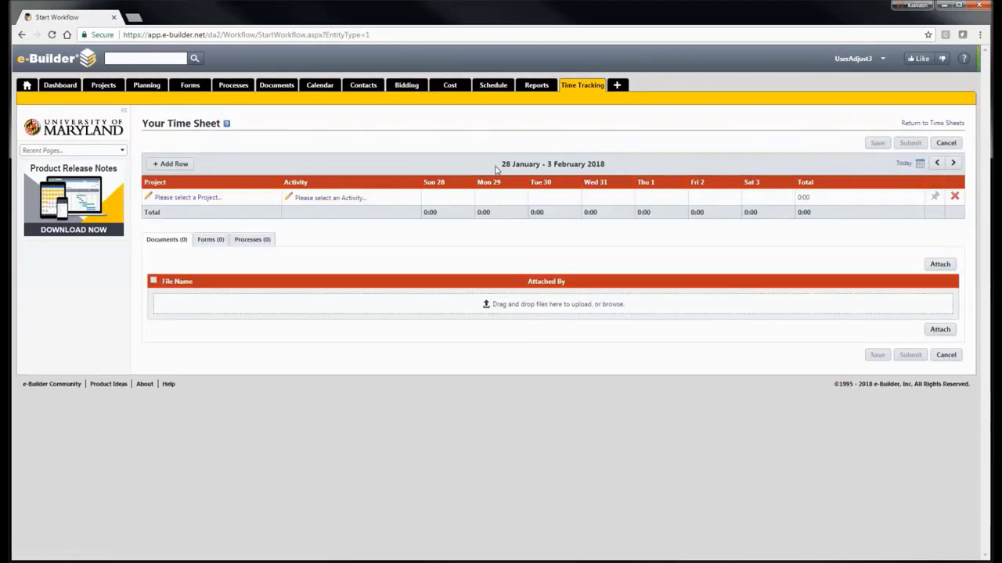
left_click_drag(507, 166, 611, 168)
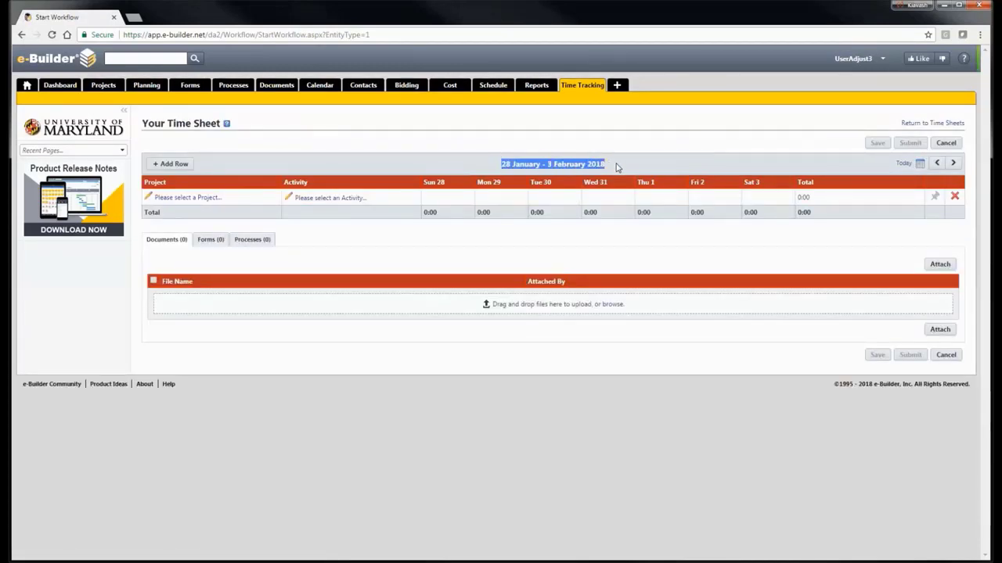
left_click(616, 167)
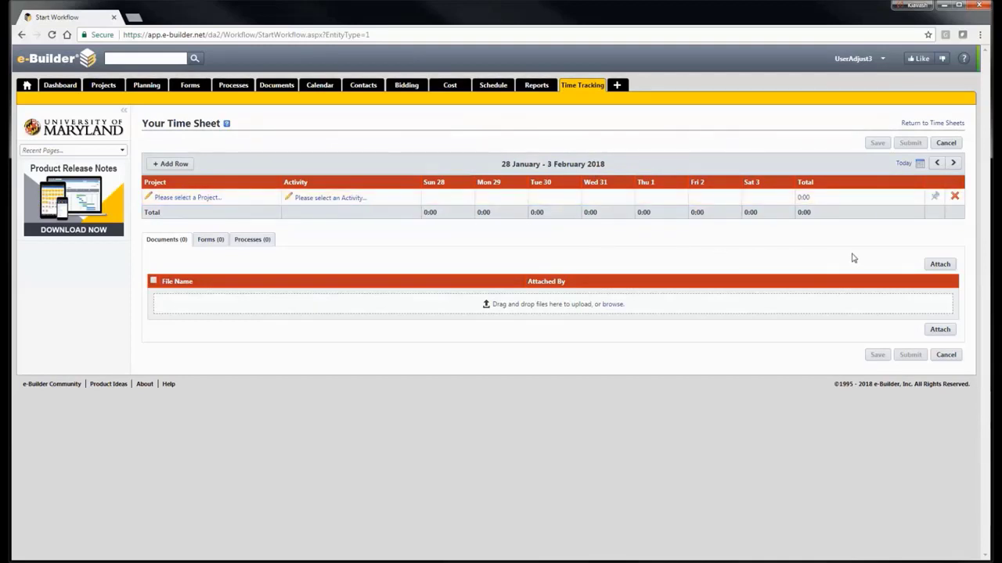
left_click(920, 169)
Add three rows to the time sheet and set the first row's project to 00 - Operations
left_click(174, 164)
left_click(176, 165)
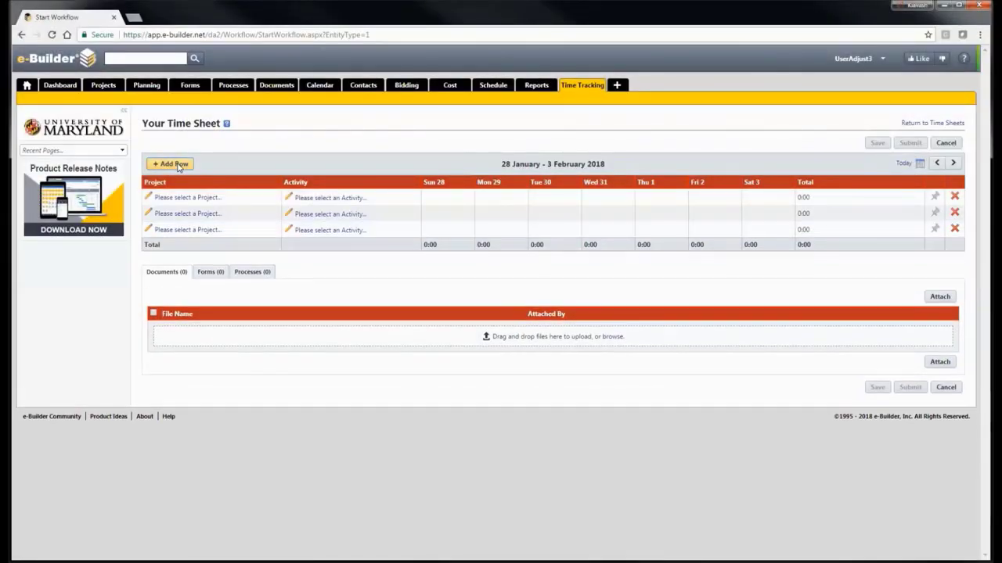
left_click(175, 164)
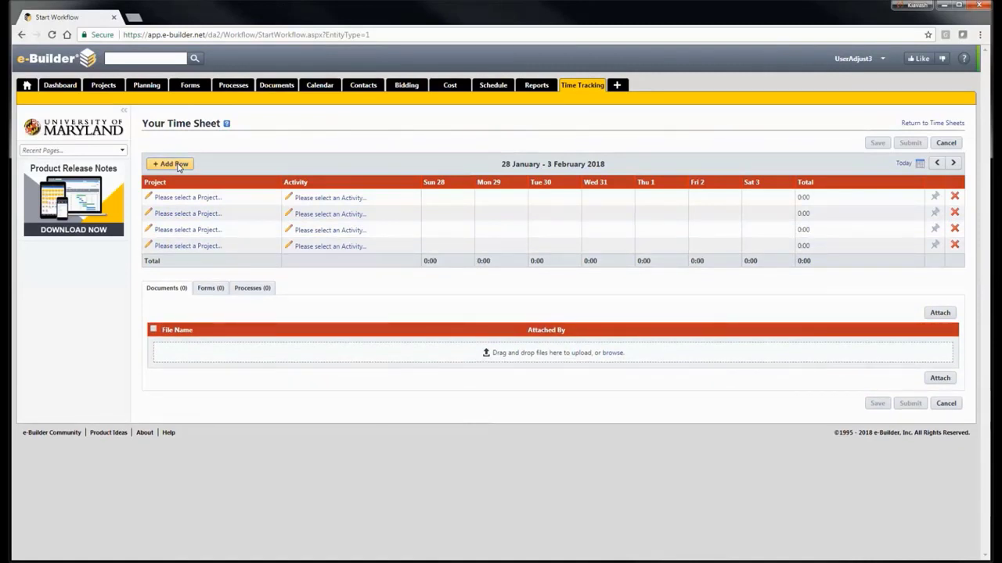
left_click(199, 199)
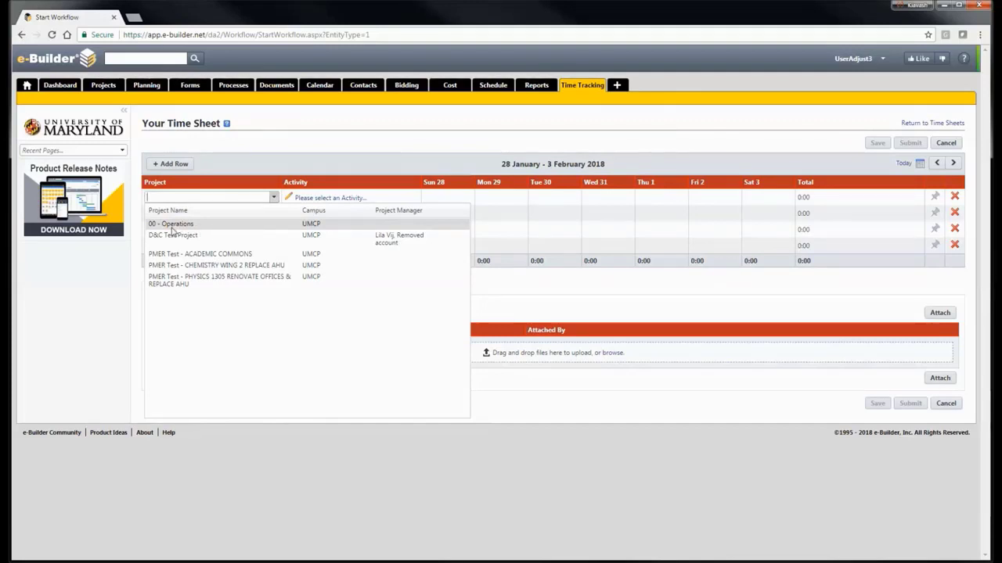
left_click(172, 227)
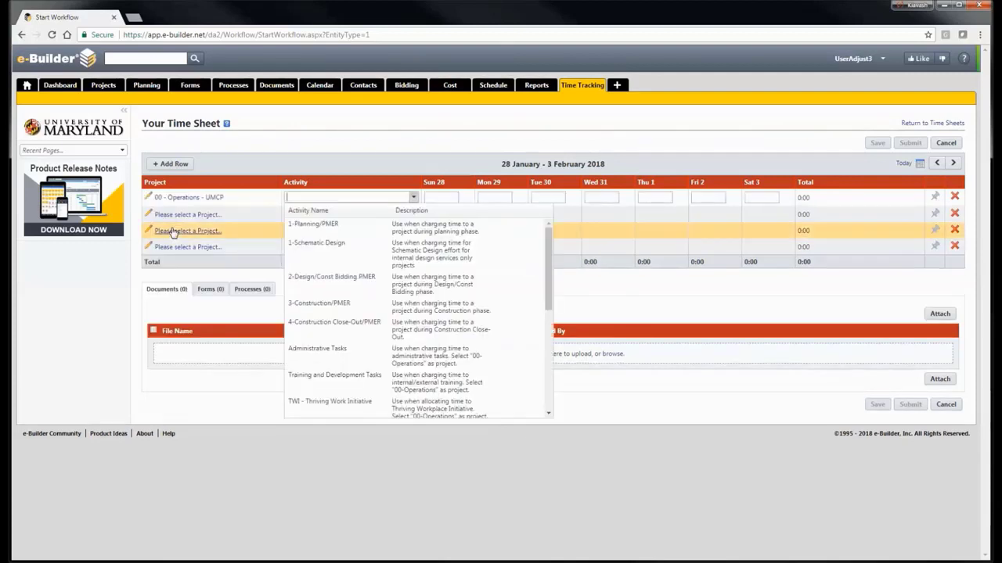
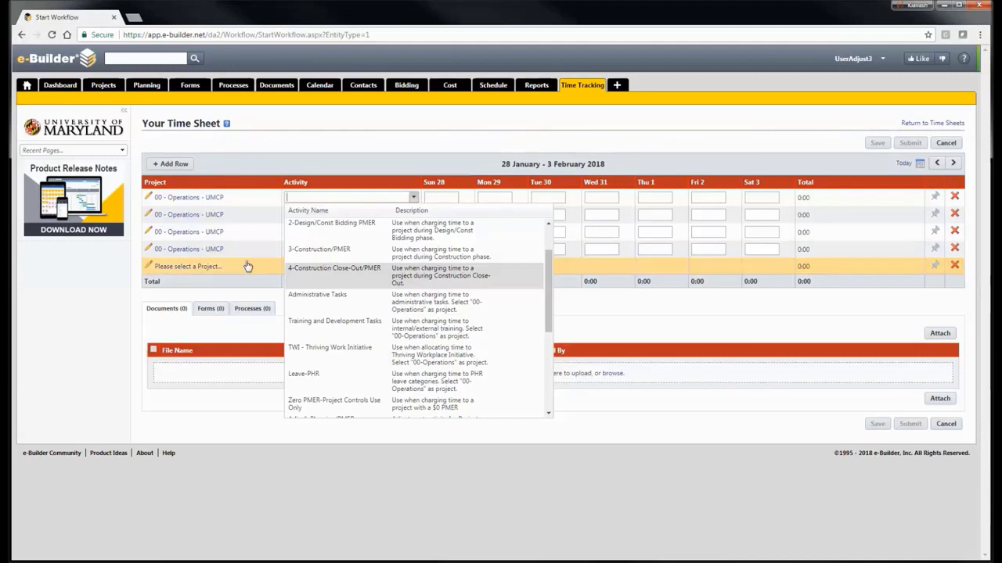
Set the four Operations rows' activities to Administrative Tasks, Training and Development Tasks, TWI - Thriving Work Initiative and Leave-PHR
left_click(332, 296)
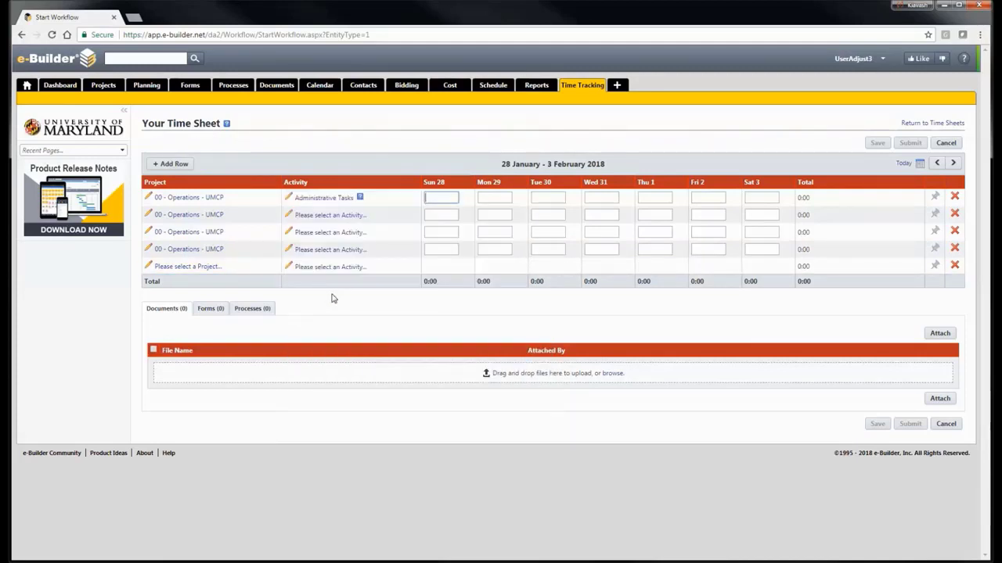
left_click(309, 216)
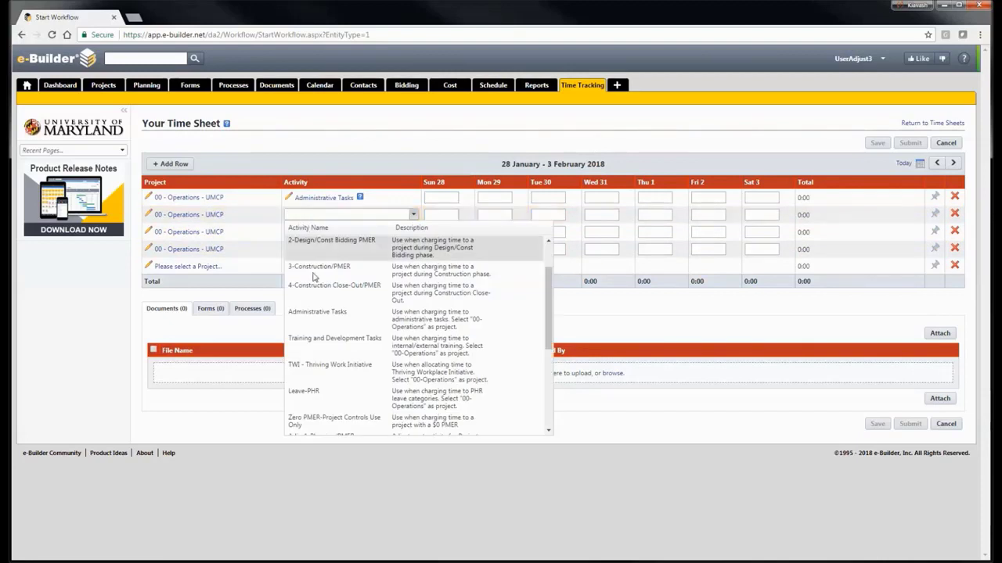
left_click(332, 338)
left_click(313, 232)
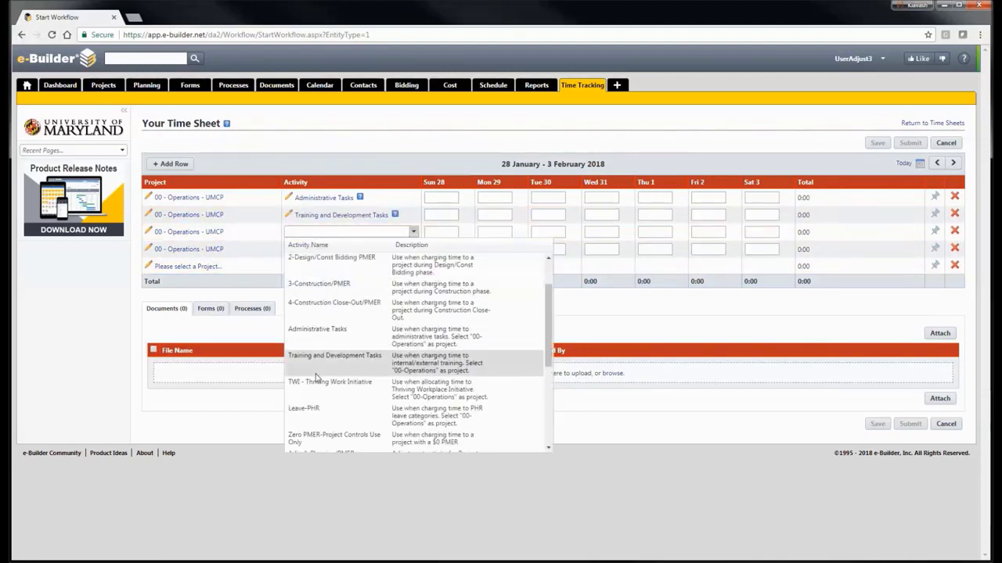
left_click(329, 382)
left_click(317, 249)
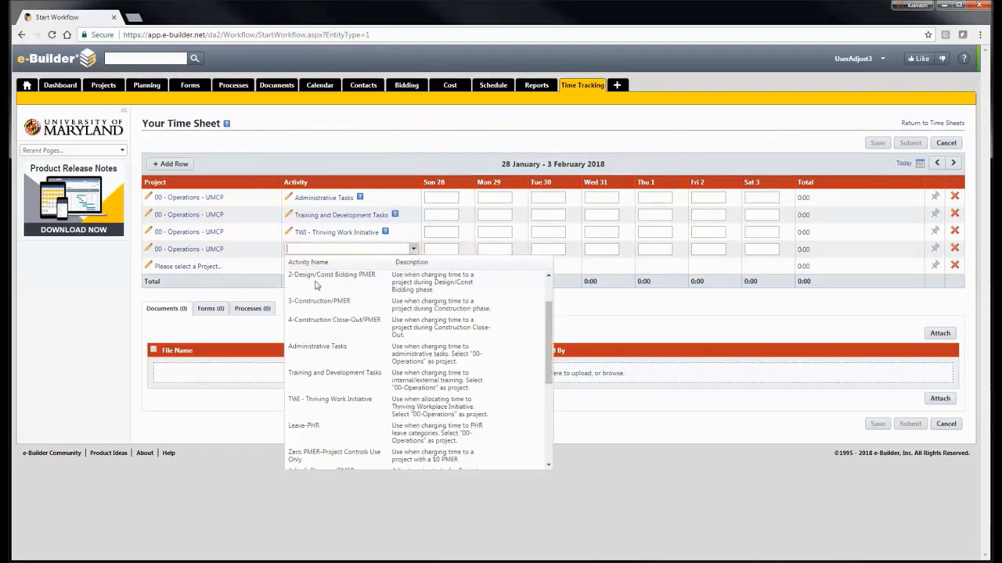
left_click(309, 425)
left_click(433, 312)
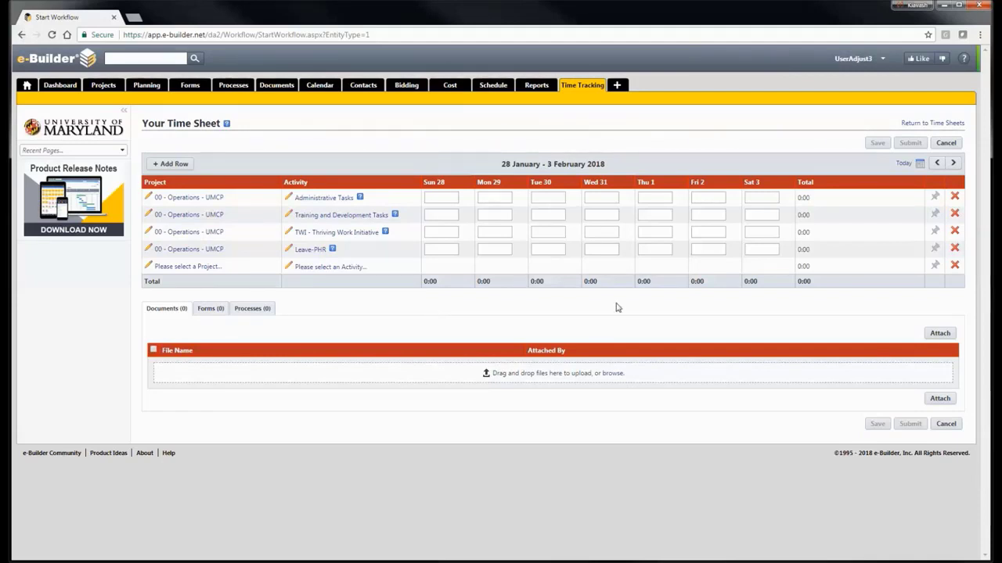
Add all four 00 - Operations rows of the time sheet to the favorites
left_click(936, 198)
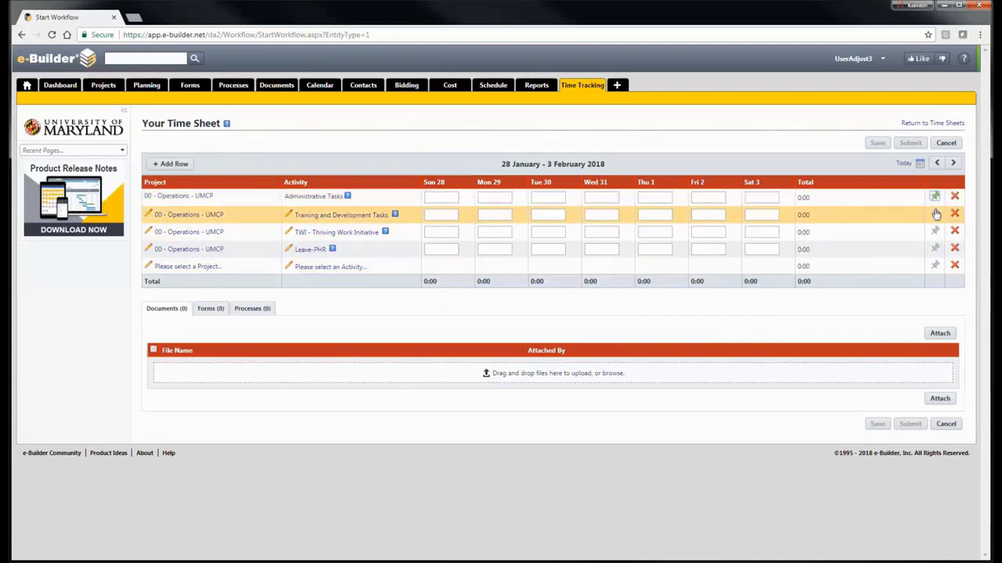
left_click(934, 213)
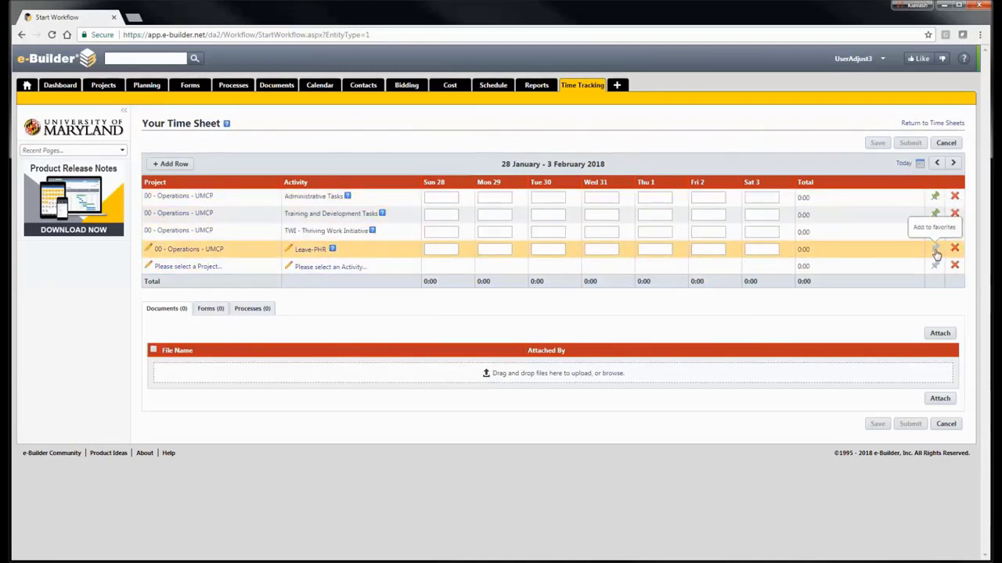
left_click(935, 248)
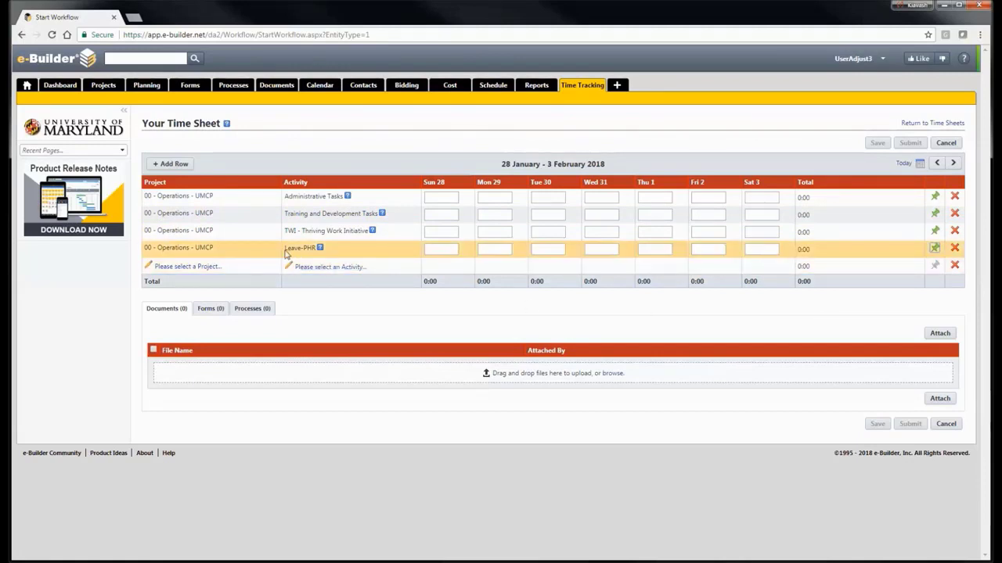
Remove the Leave-PHR row from the favorites to open its activity choices, and add the row back to the favorites
left_click(935, 248)
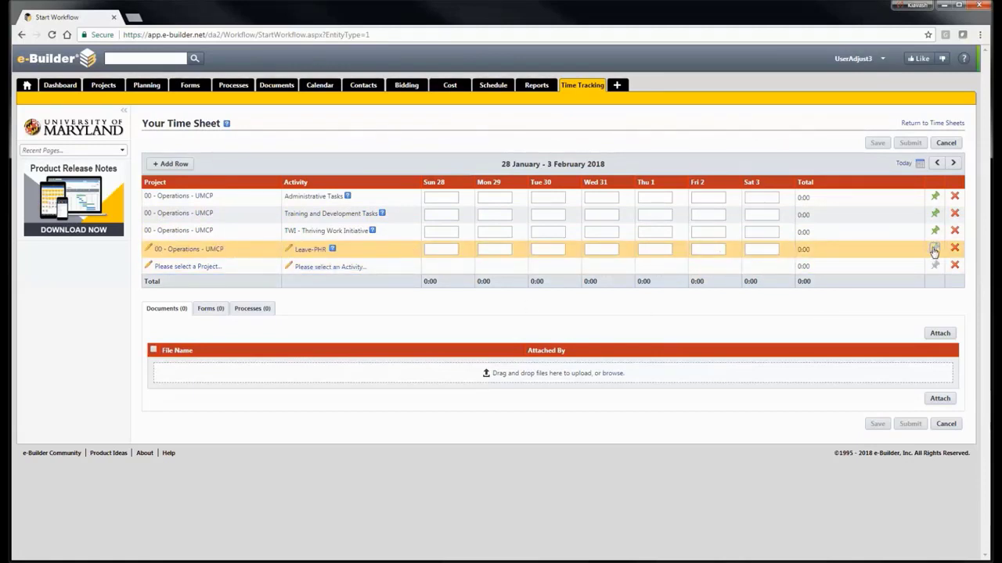
left_click(305, 249)
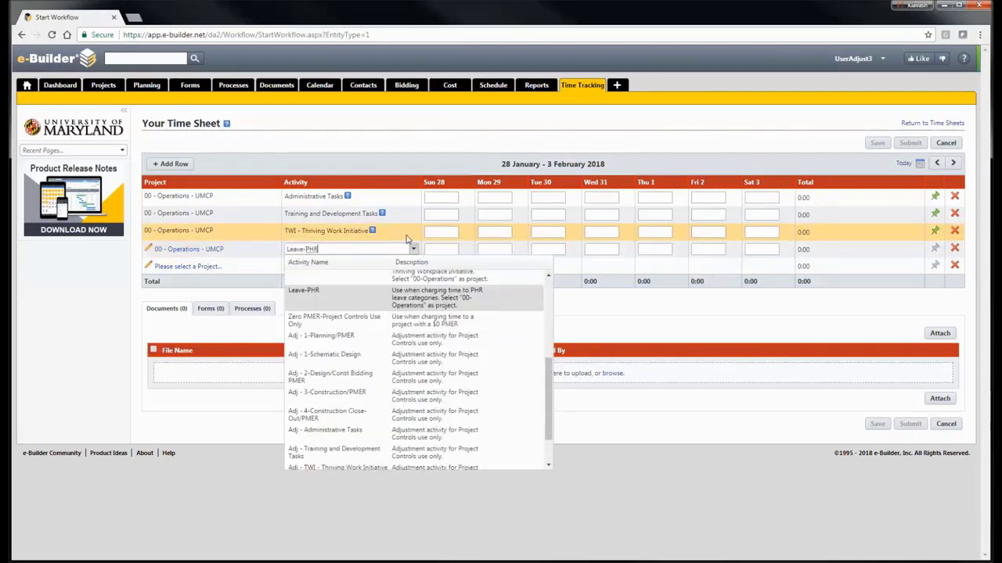
left_click(853, 259)
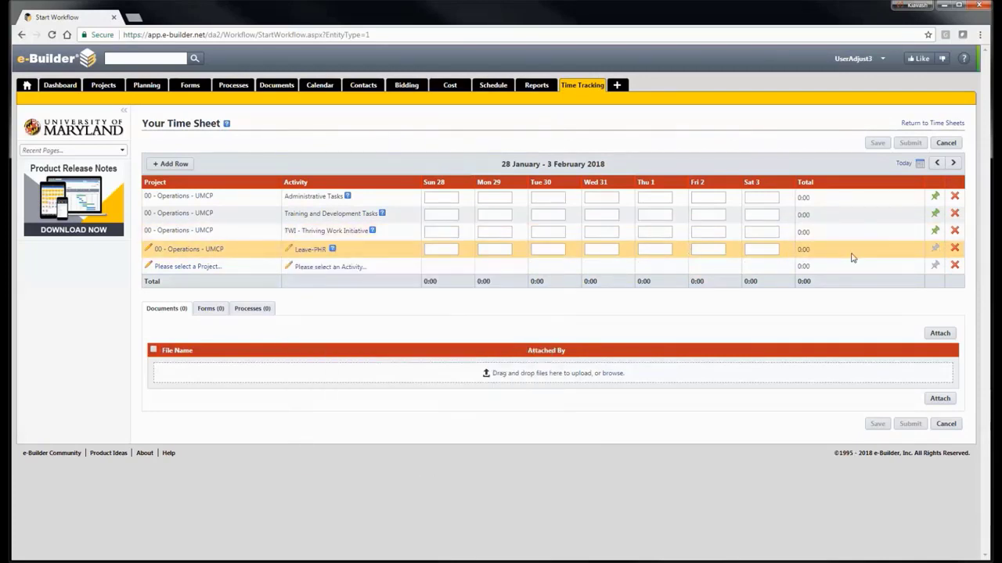
left_click(935, 249)
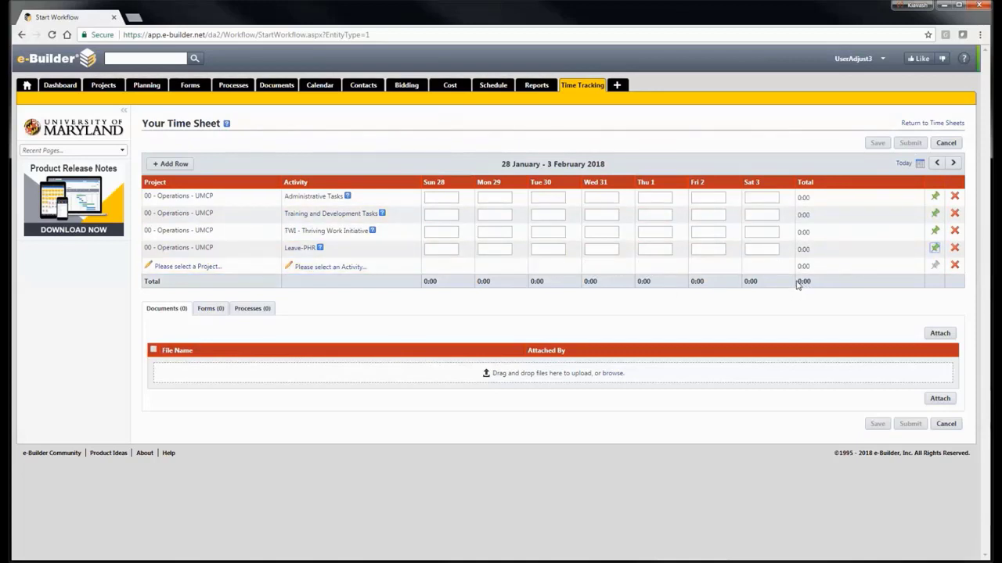
left_click_drag(798, 282, 811, 283)
left_click(813, 300)
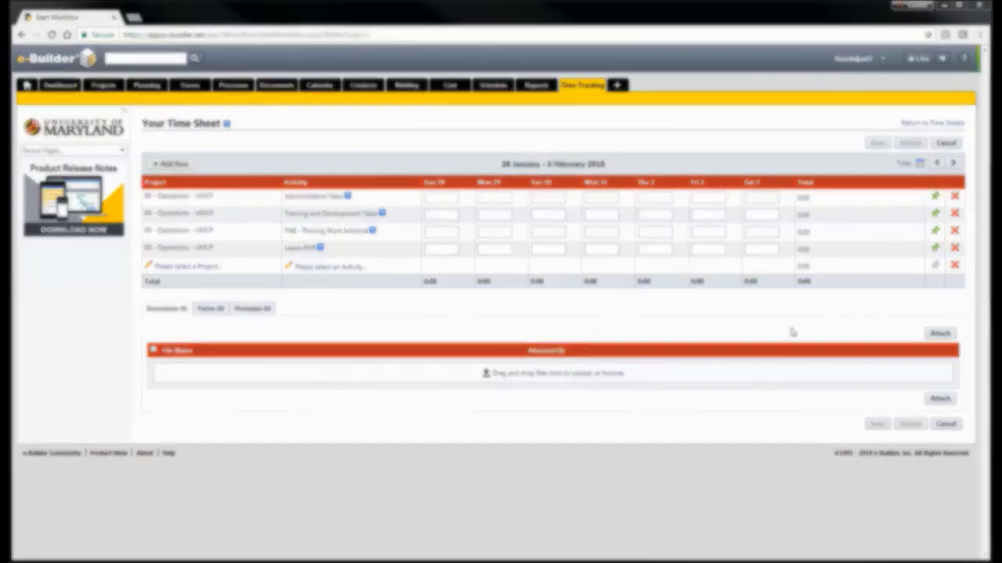
Add a row for PMER Test - ACADEMIC COMMONS with the activity 4-Construction Close-Out/PMER and add it to the favorites
left_click(172, 165)
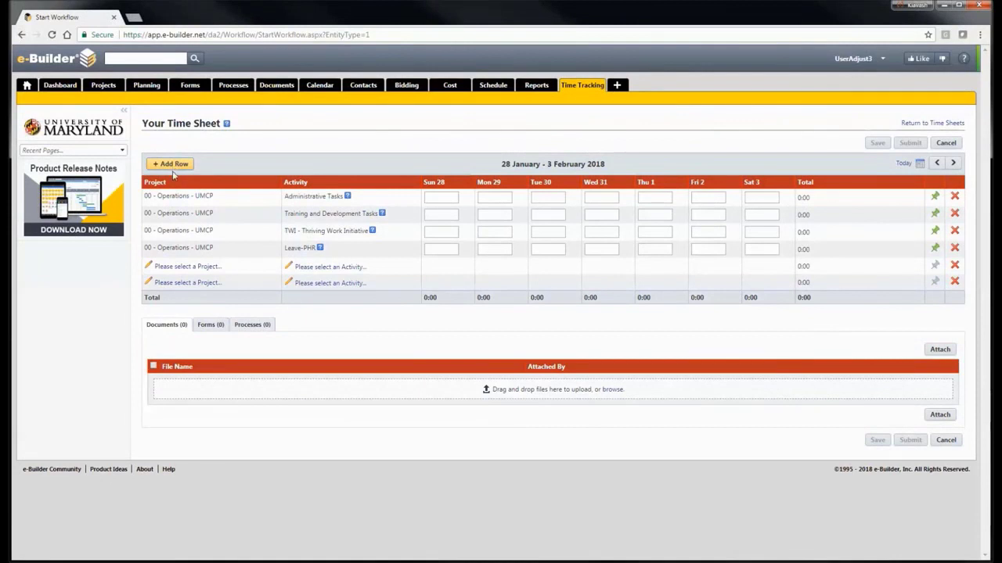
left_click(188, 267)
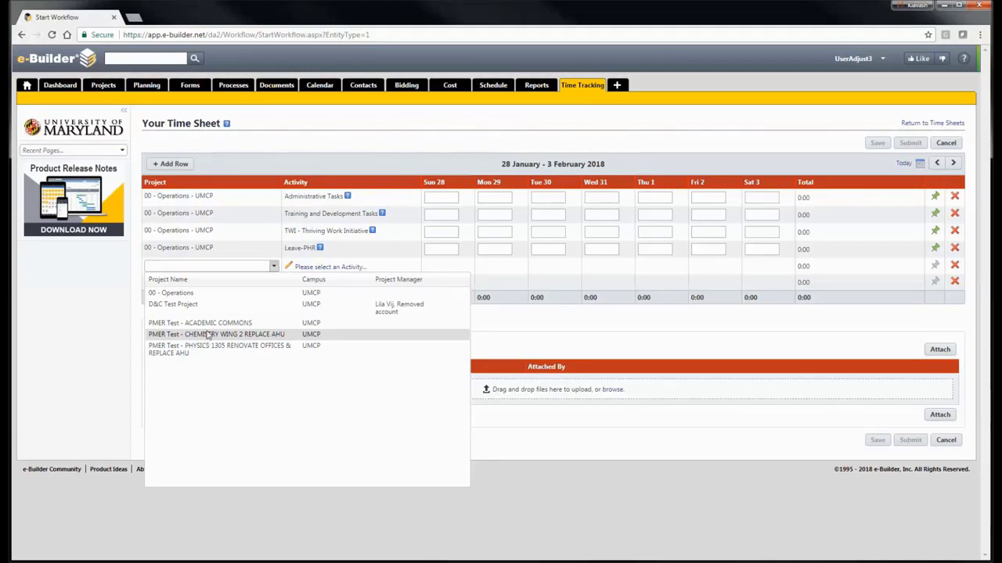
left_click(207, 324)
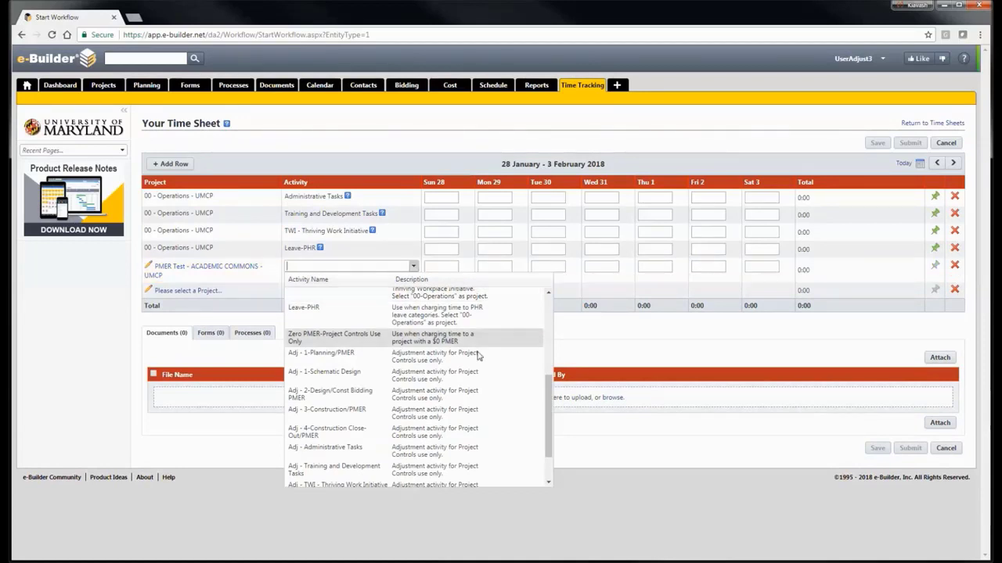
left_click_drag(552, 391, 557, 301)
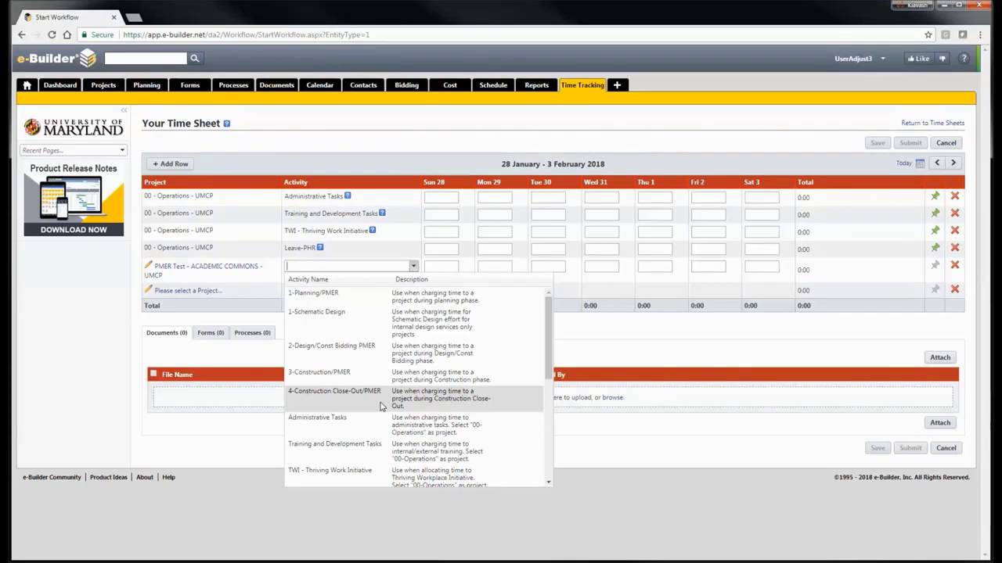
left_click(313, 295)
left_click(316, 270)
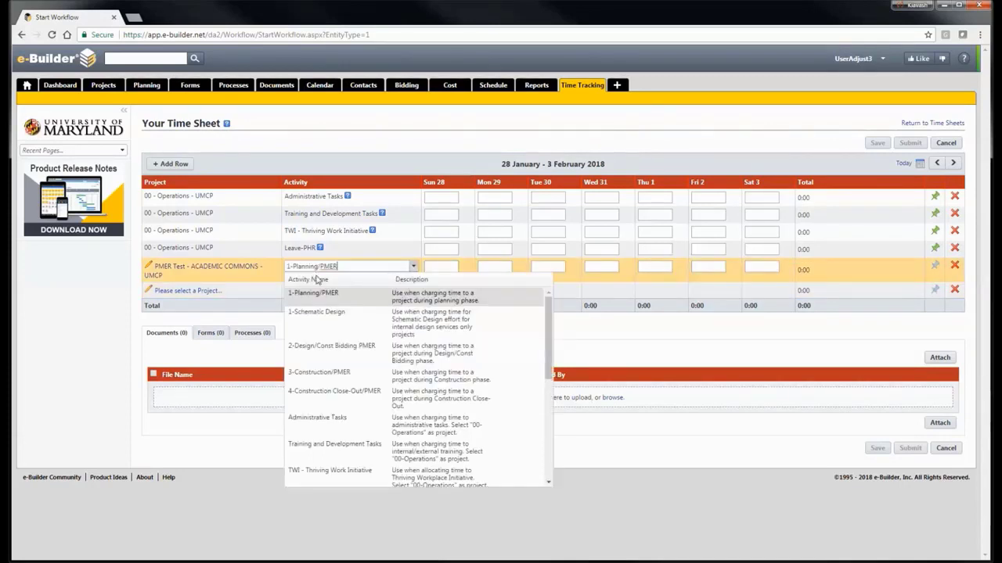
left_click(333, 395)
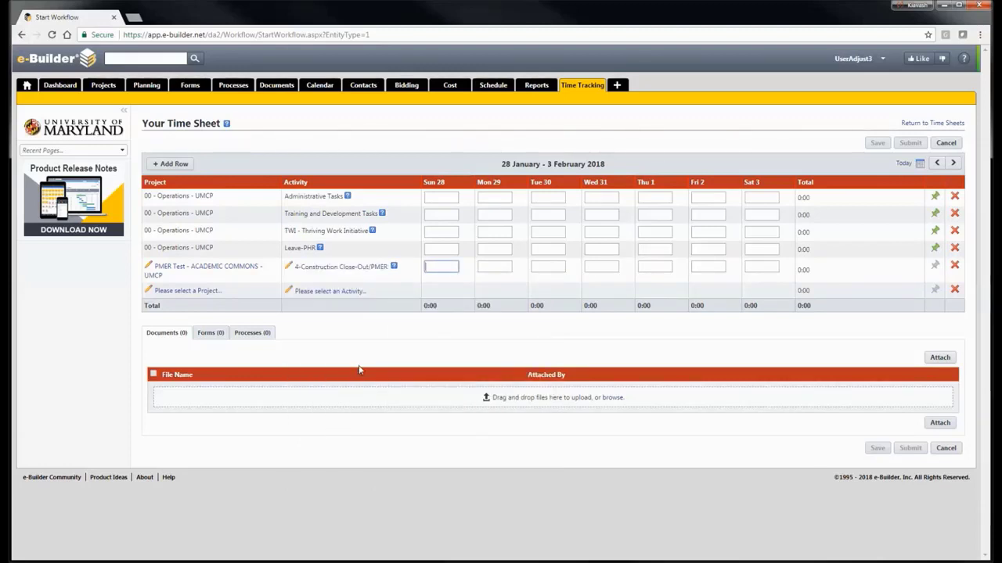
left_click(936, 268)
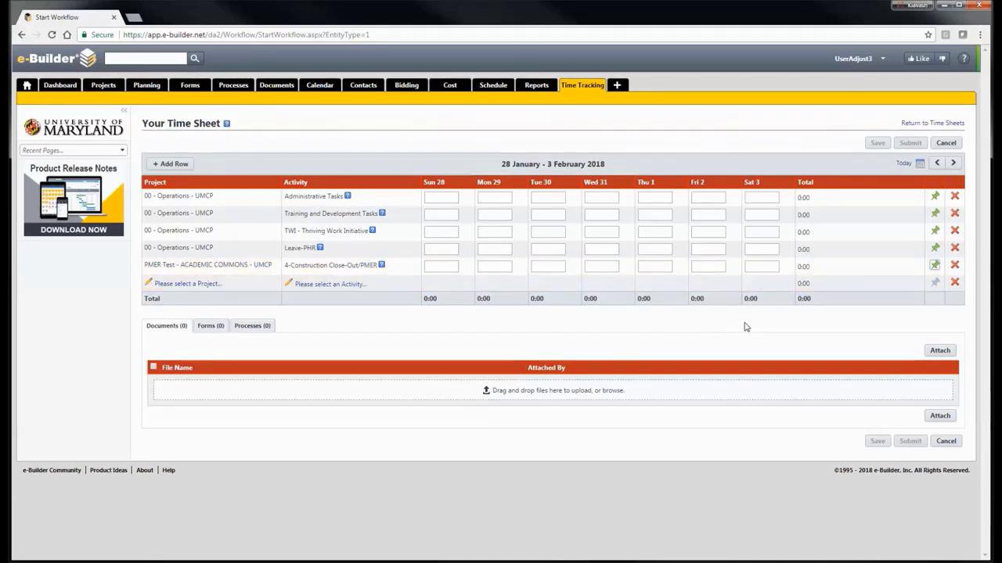
Set the empty row to PMER Test - CHEMISTRY WING 2 REPLACE AHU with the activity 2-Design/Const Bidding PMER and add it to the favorites
left_click(200, 285)
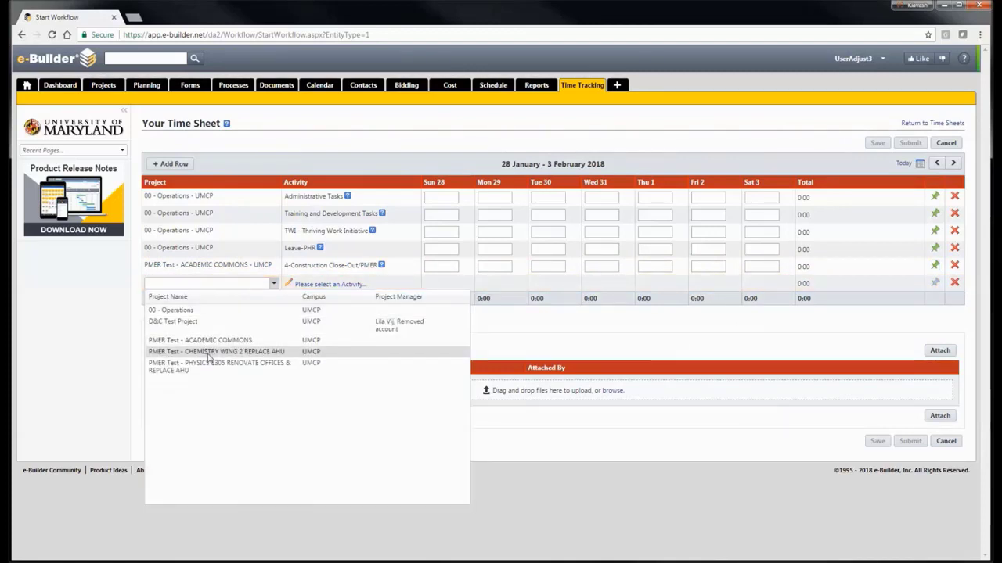
left_click(208, 352)
left_click(333, 366)
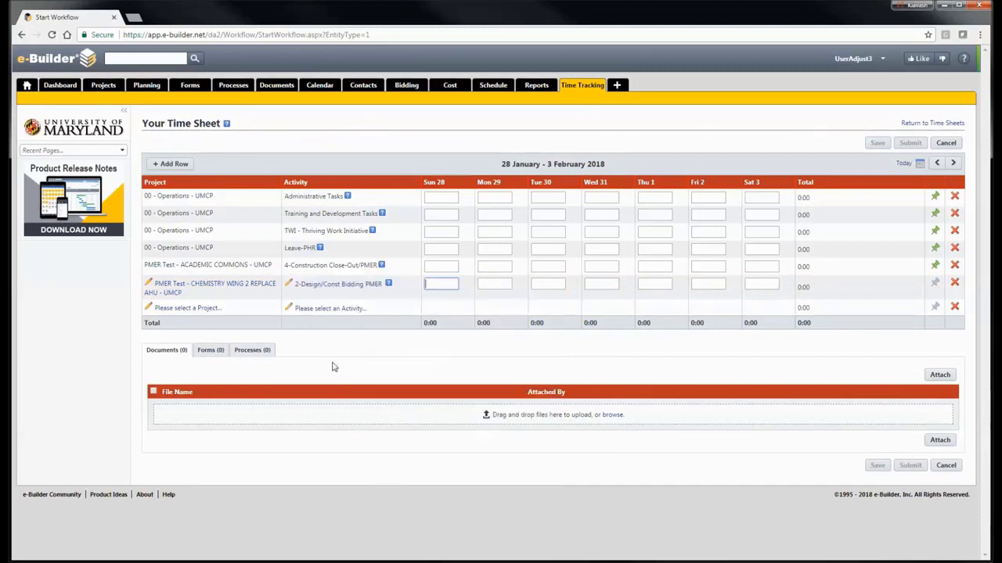
left_click(936, 287)
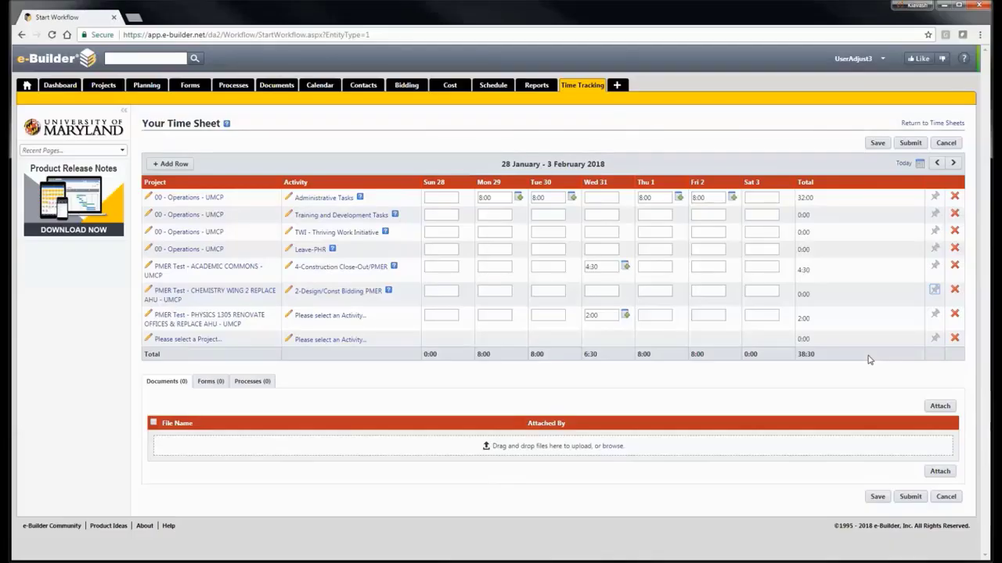
Try to save the time sheet, and delete the PMER Test - PHYSICS 1305 row that has no activity
left_click(878, 145)
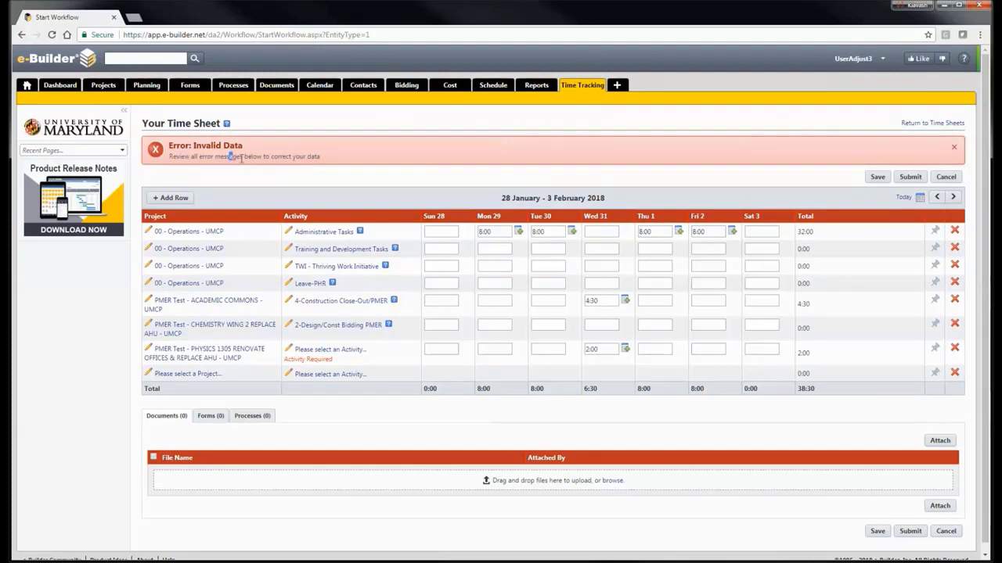
left_click_drag(168, 157, 338, 161)
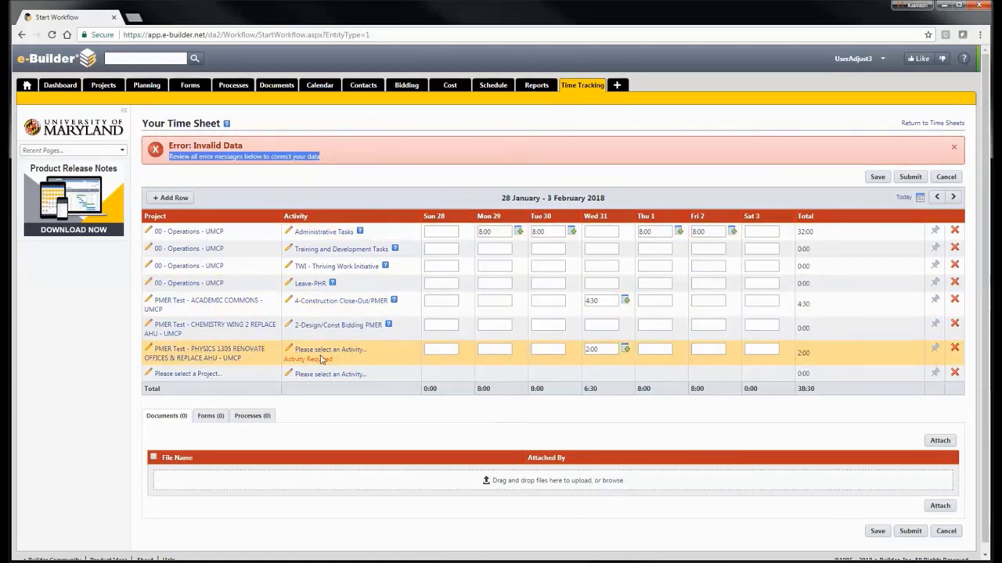
left_click(955, 349)
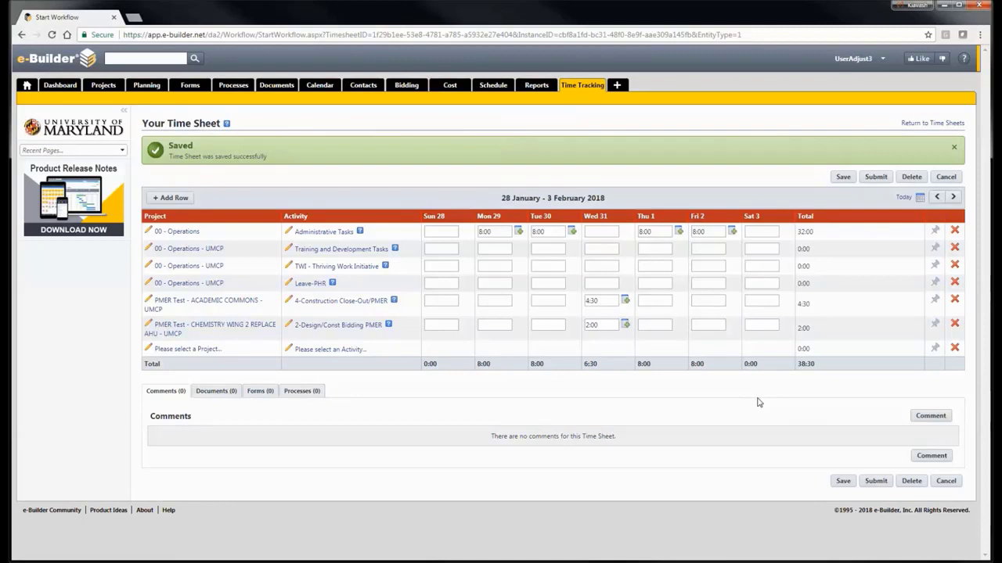
Open and close the note for the Wednesday hours of the ACADEMIC COMMONS row without saving one, and submit the time sheet
left_click(626, 302)
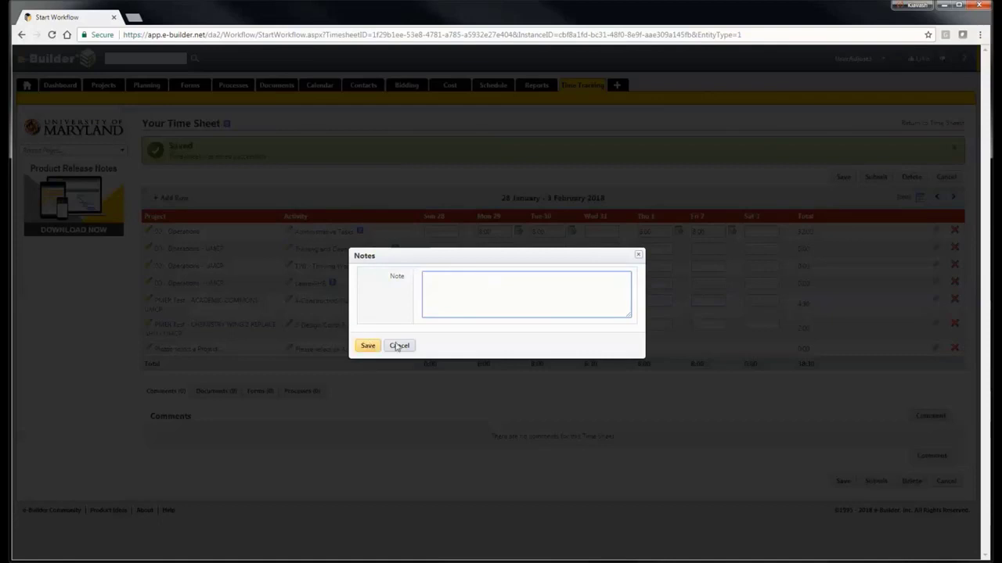
left_click(639, 256)
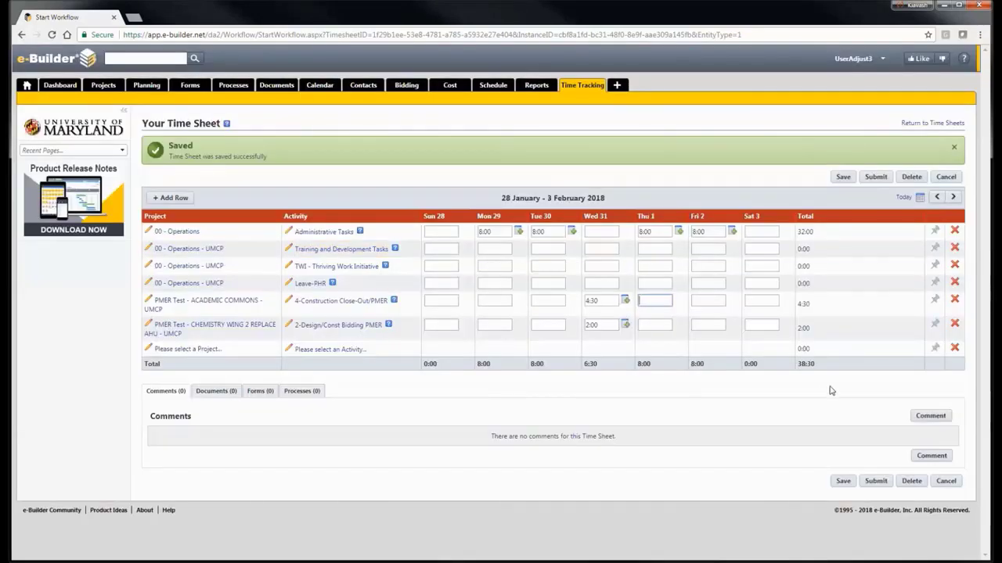
left_click(874, 178)
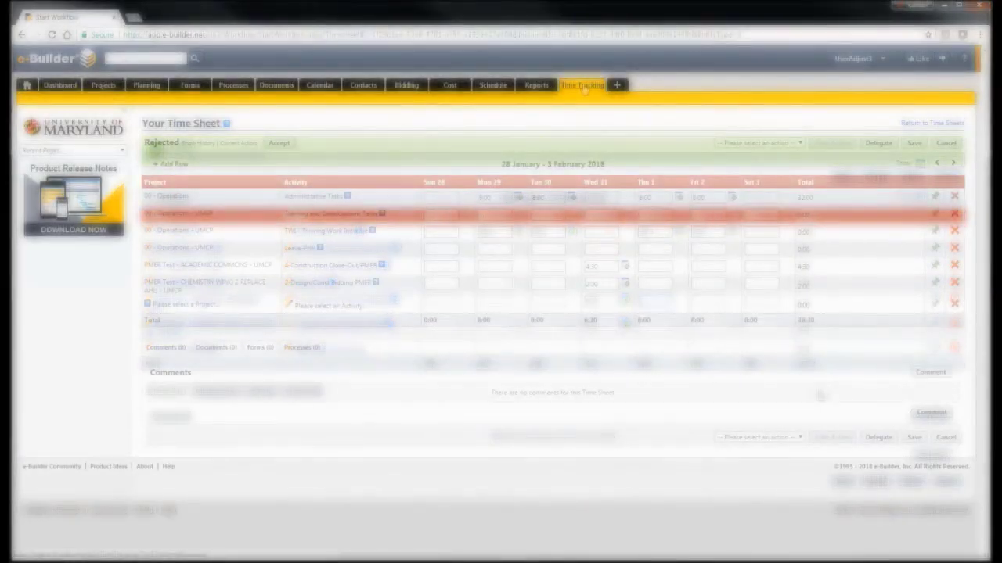
Open the time sheets list, filter it by the status In Your Court and clear the filter
left_click(583, 85)
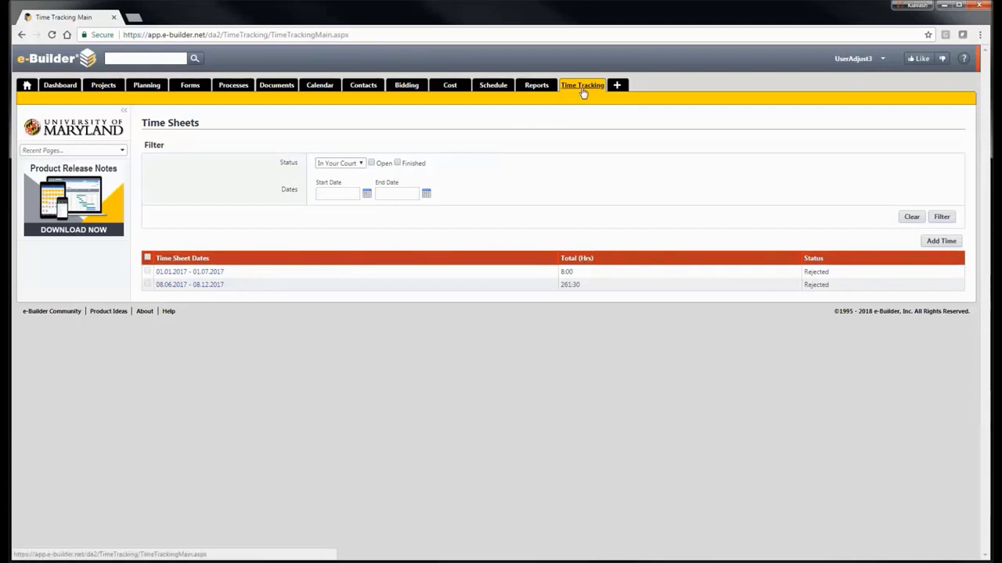
left_click(361, 164)
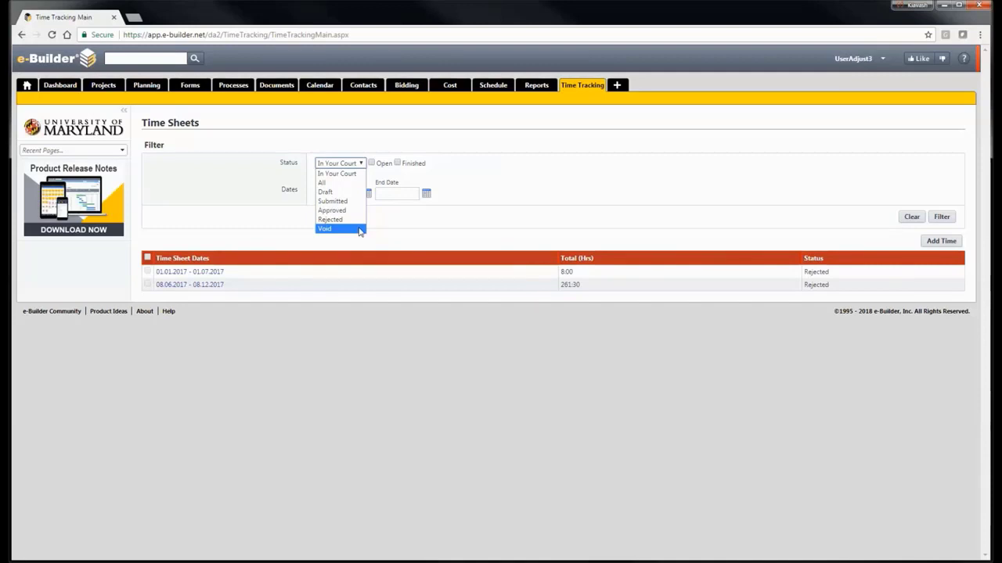
left_click(342, 175)
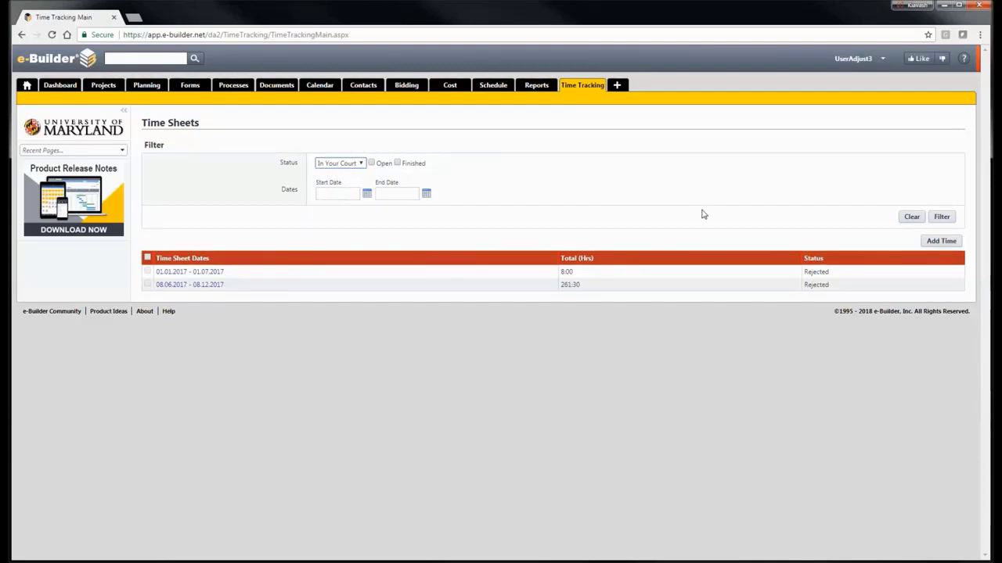
left_click(941, 217)
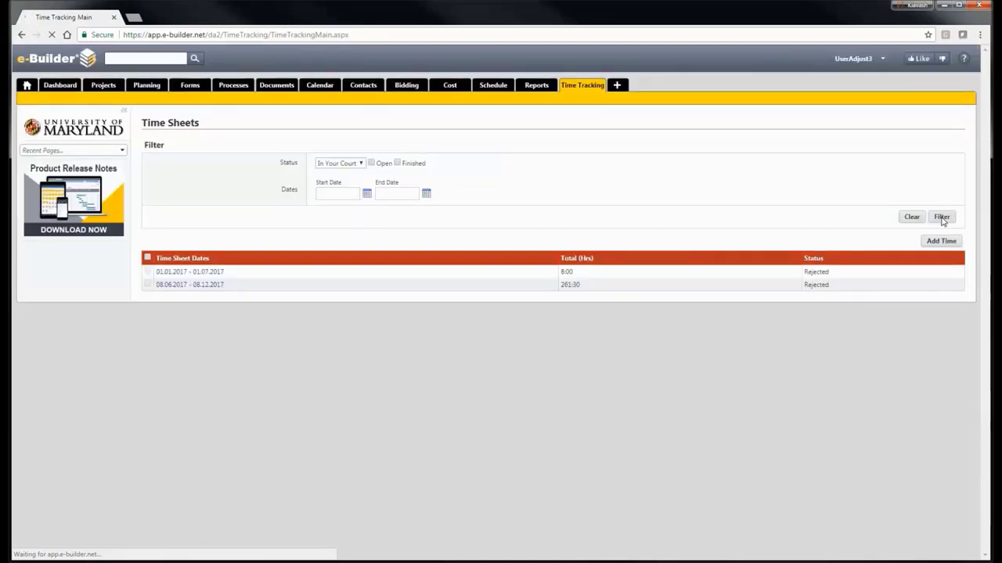
left_click(912, 218)
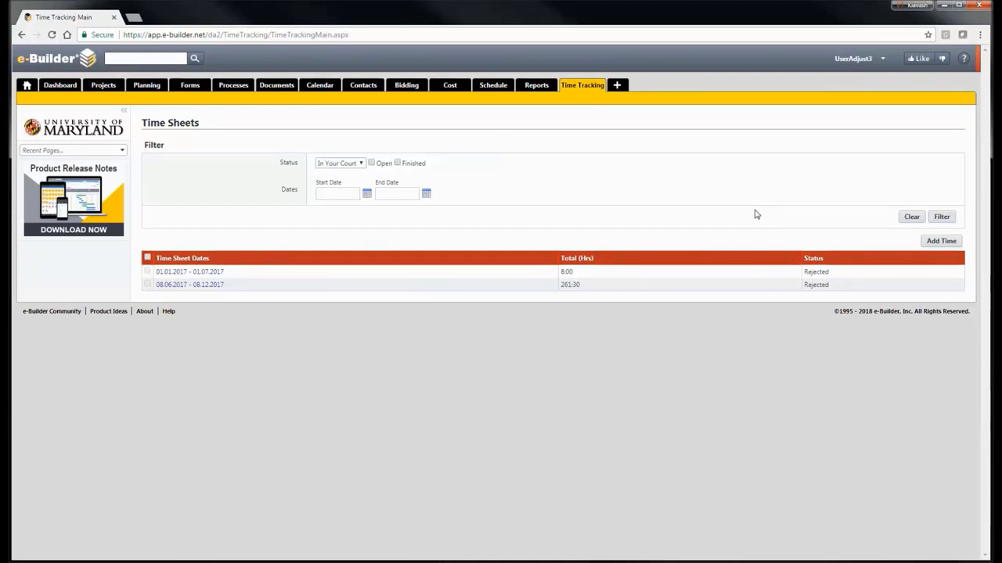
Set the time sheet filter's status to Rejected and include open time sheets
left_click(362, 168)
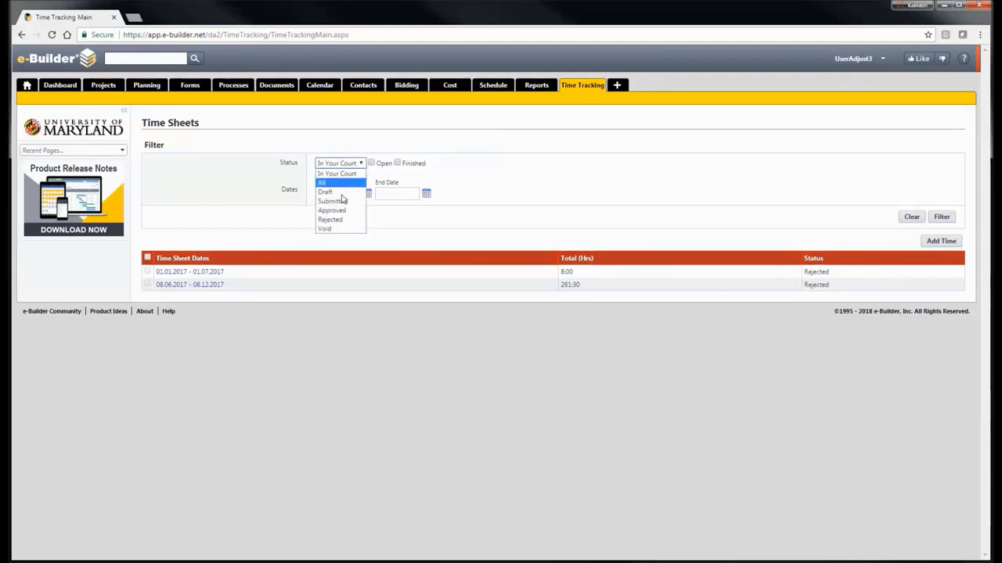
left_click(338, 219)
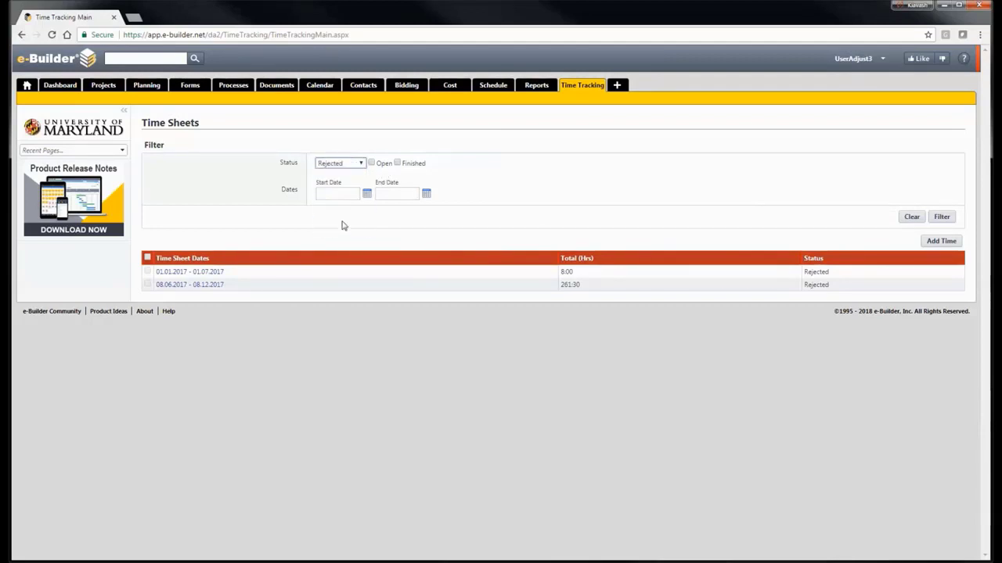
left_click(371, 163)
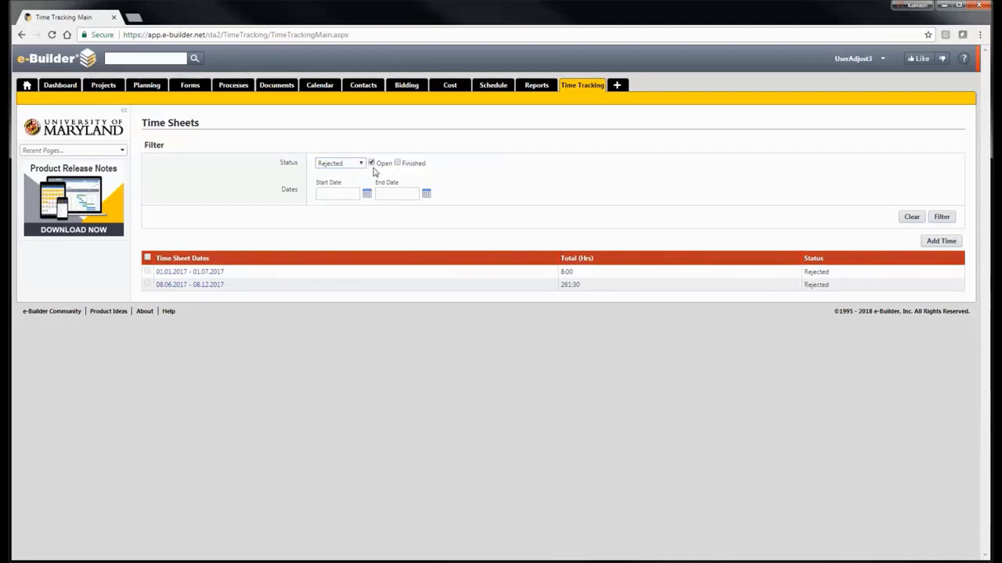